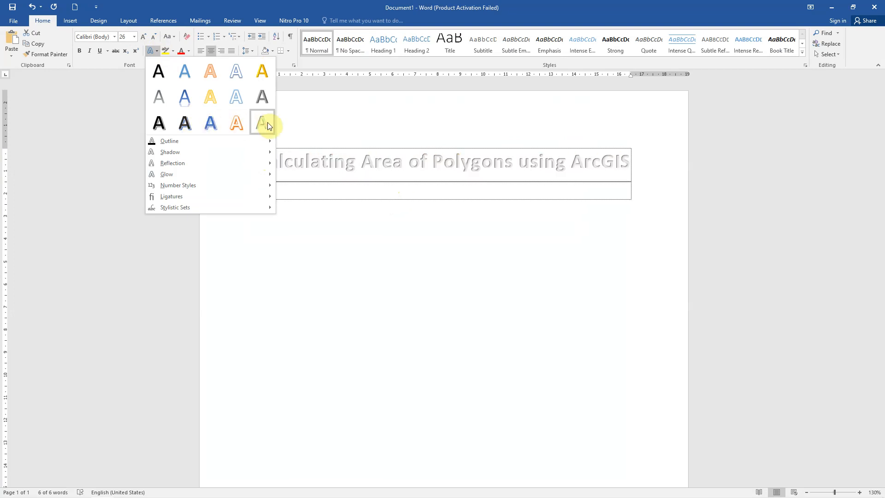
# Apply the black text effect with the blue shadow to the title and keep its font size at 26
pyautogui.click(190, 120)
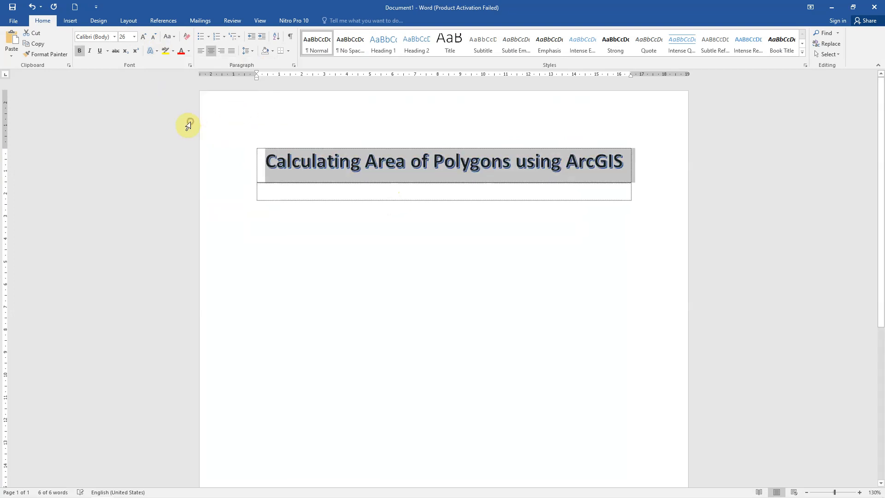
pyautogui.click(144, 36)
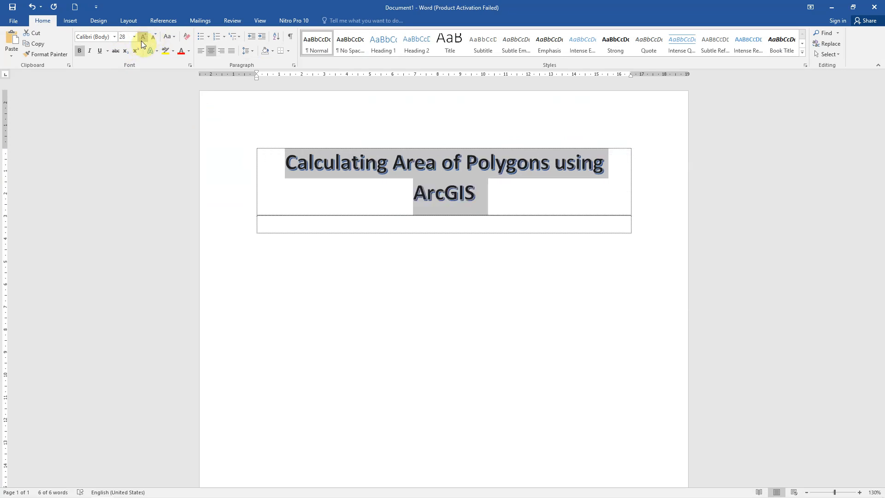
pyautogui.click(156, 35)
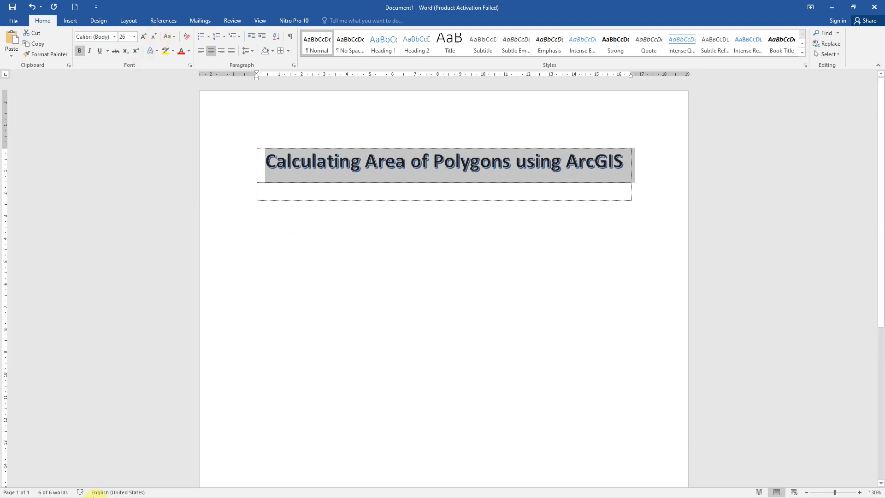
# Switch to ArcMap and show the Table Of Contents
pyautogui.moveTo(105, 490)
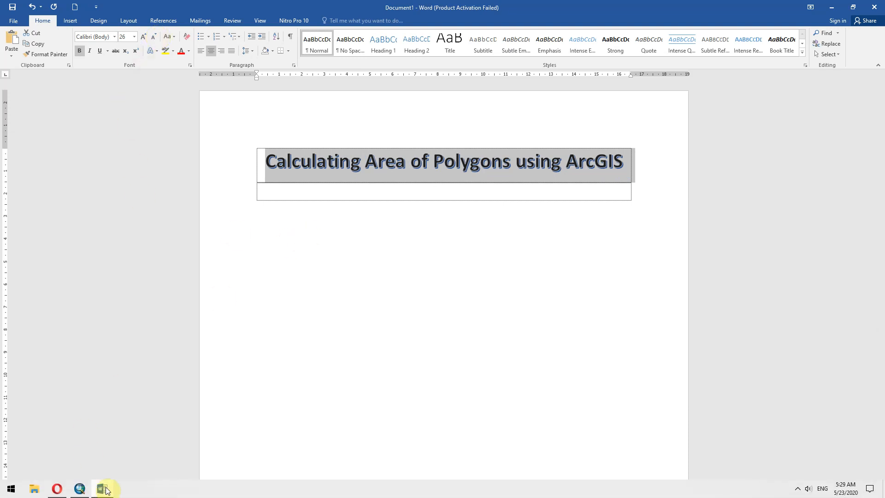
pyautogui.click(82, 489)
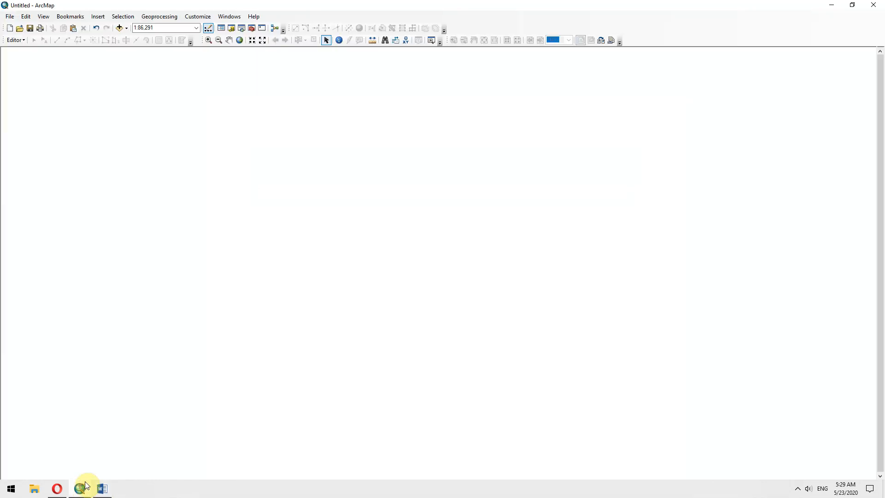
pyautogui.click(231, 17)
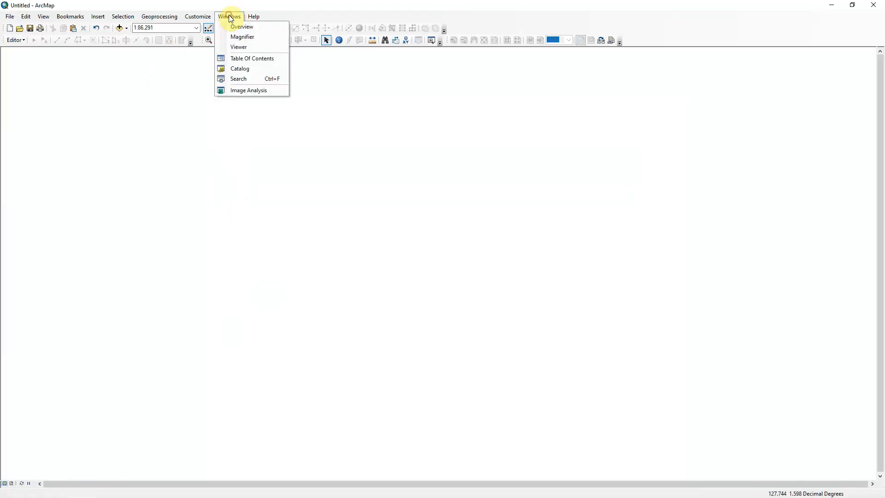
pyautogui.click(246, 59)
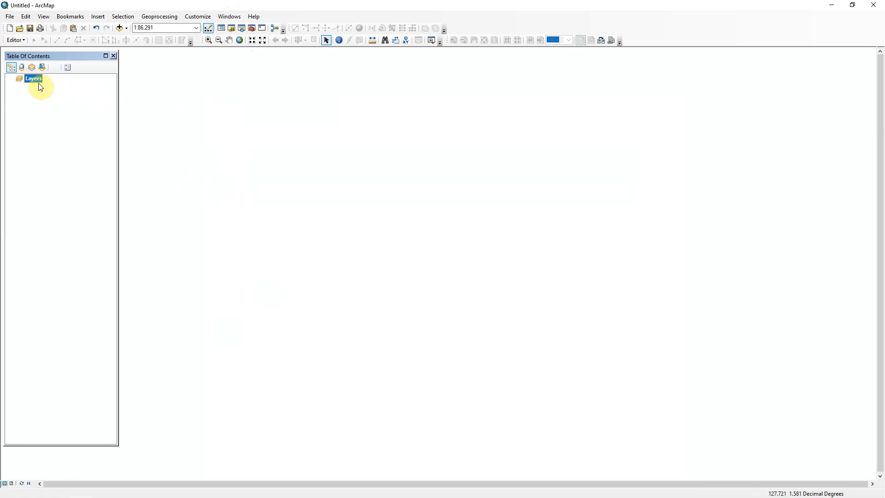
# Add polygon.shp from the "Calculating Area of Polygons using ArcGIS" folder to the map and view the whole shape at 1:100,000
pyautogui.click(119, 29)
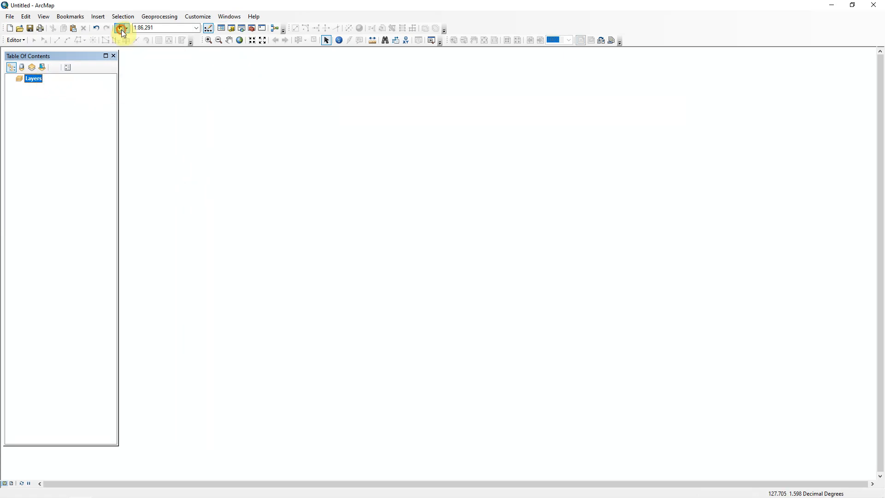
pyautogui.click(456, 191)
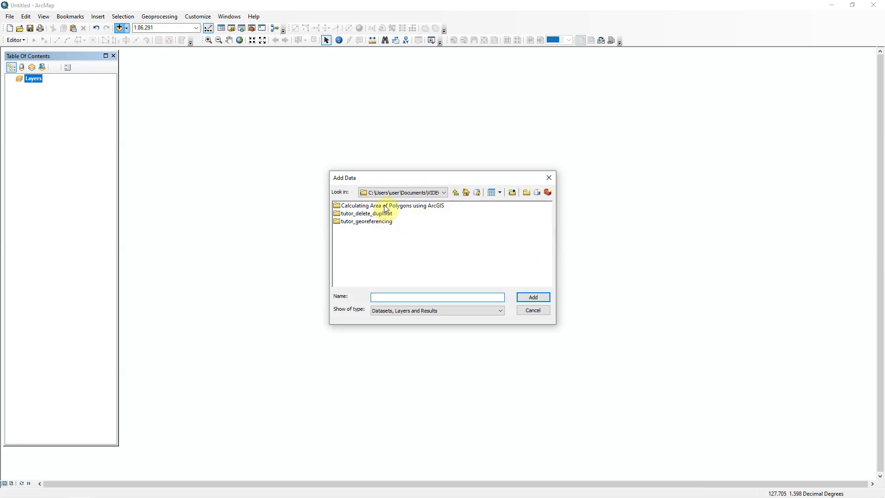
pyautogui.doubleClick(422, 207)
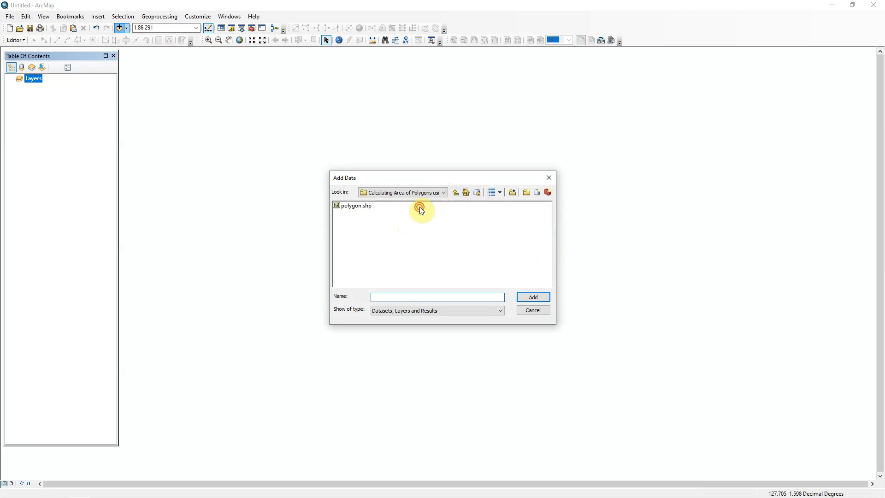
pyautogui.click(369, 206)
pyautogui.click(533, 295)
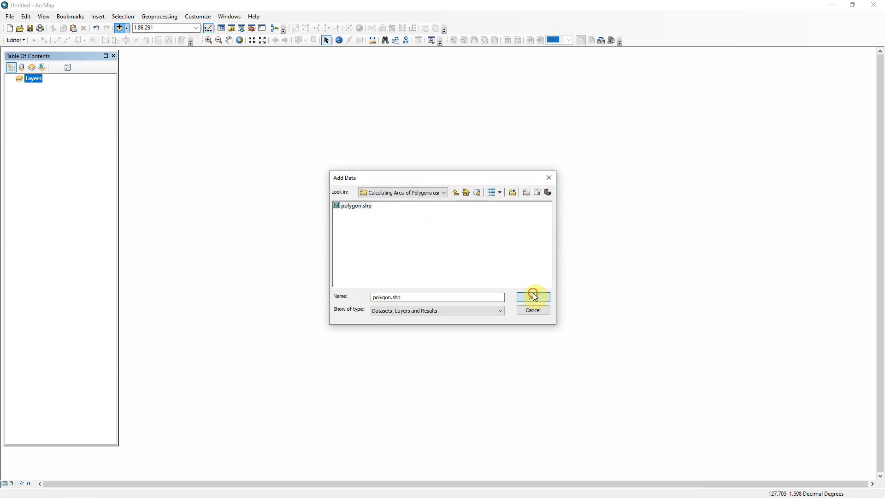
pyautogui.scroll(-2, 324, 193)
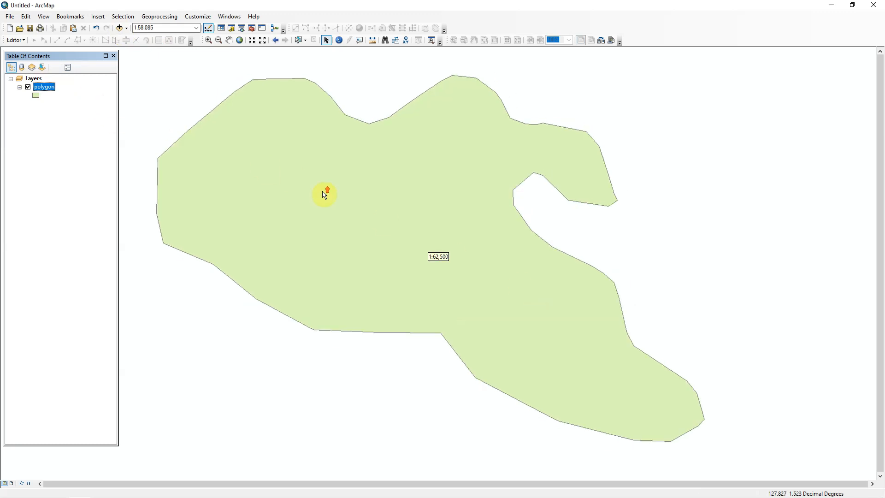
# Select the polygon layer's only record in its attribute table, and close the table
pyautogui.rightClick(53, 88)
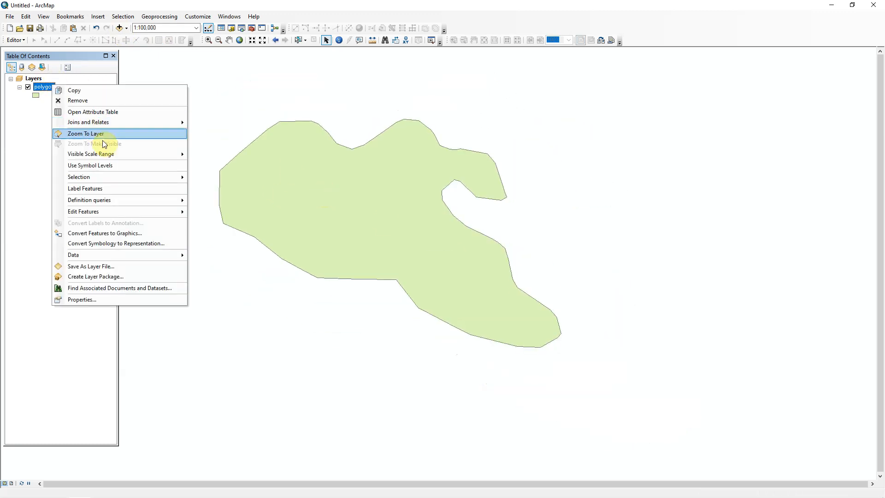
pyautogui.click(106, 113)
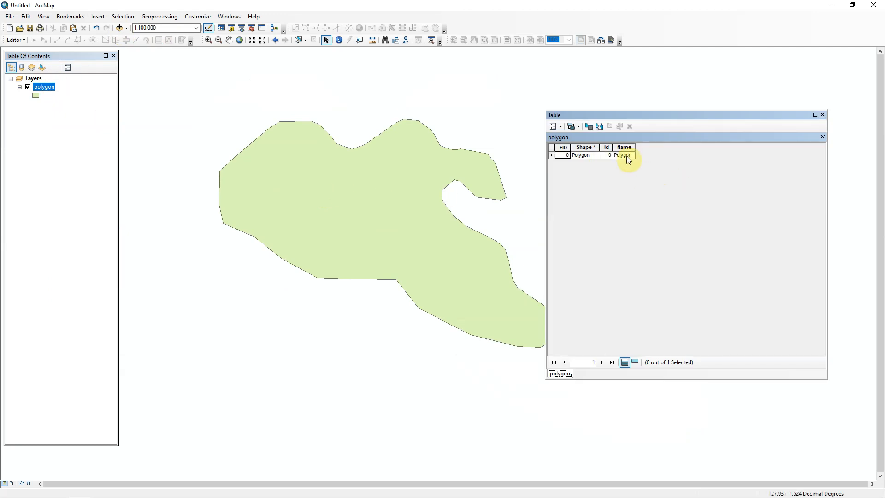
pyautogui.click(551, 156)
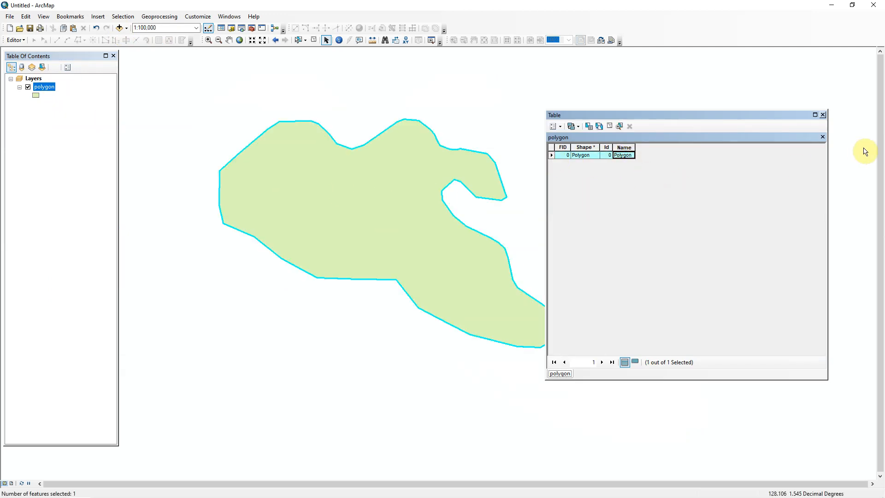
pyautogui.click(822, 115)
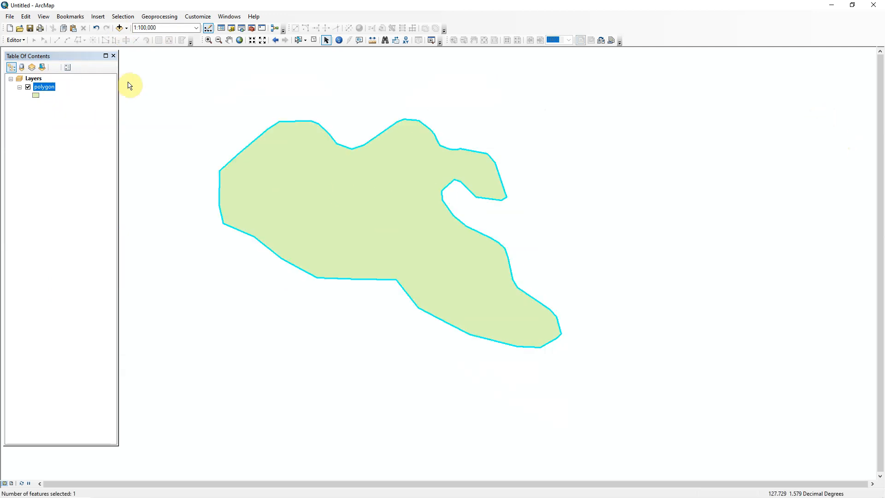
# Turn on labels for the polygon layer using the Name field, with bold Arial text at size 19
pyautogui.rightClick(48, 88)
pyautogui.click(101, 304)
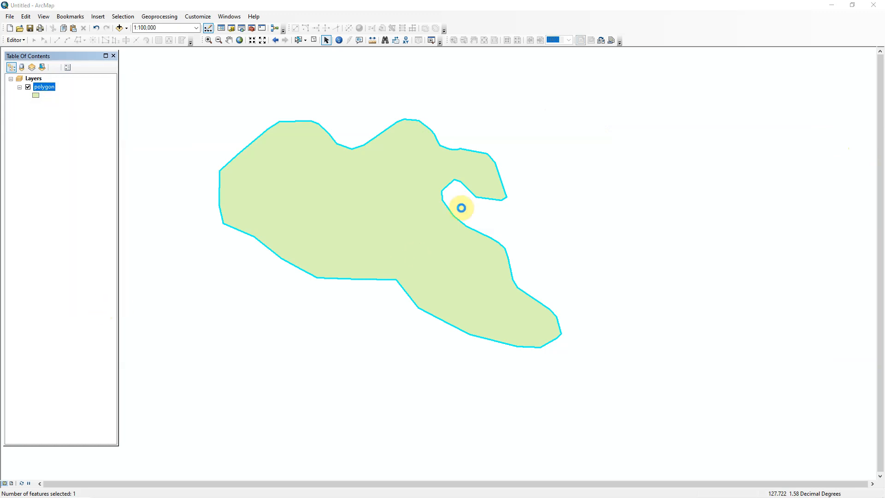
pyautogui.click(548, 150)
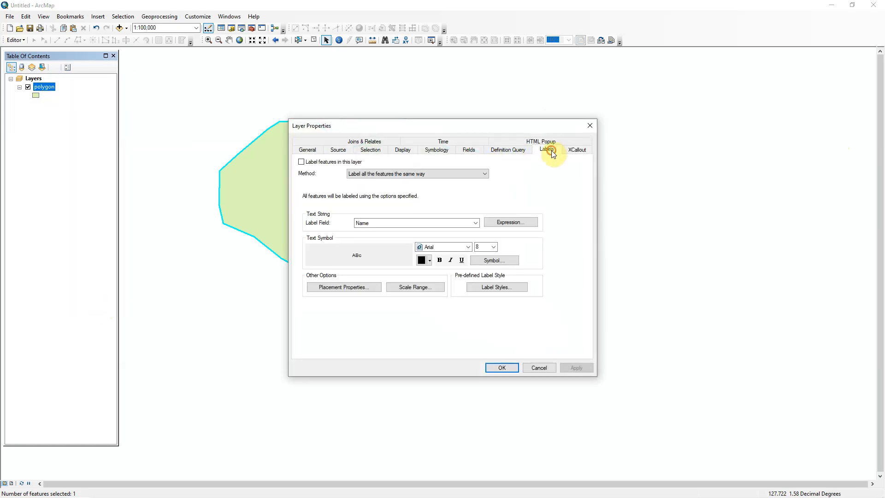
pyautogui.click(337, 162)
pyautogui.doubleClick(486, 246)
pyautogui.write('18')
pyautogui.click(439, 260)
pyautogui.click(502, 367)
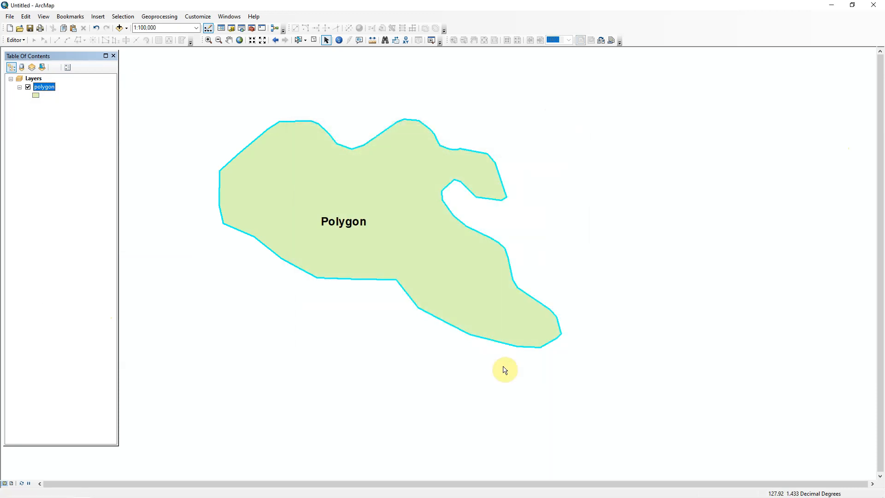
# Set the polygon layer's label font size to 26 and clear the feature selection
pyautogui.rightClick(48, 89)
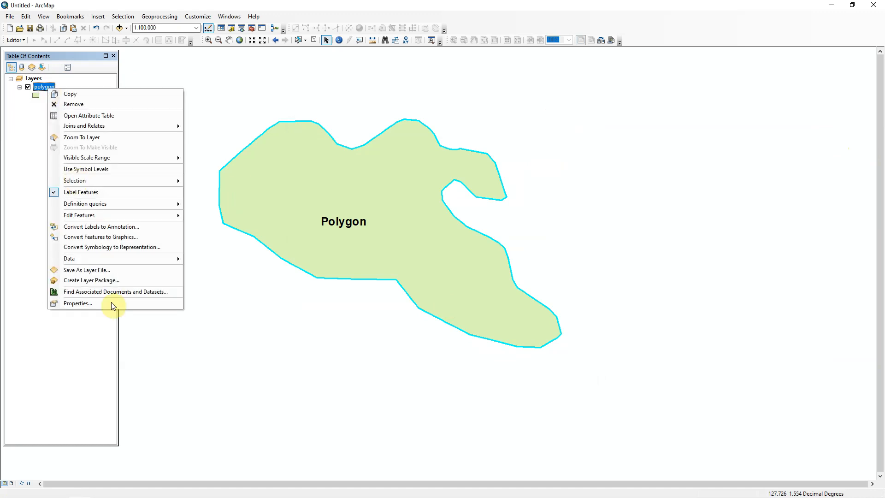
pyautogui.click(77, 303)
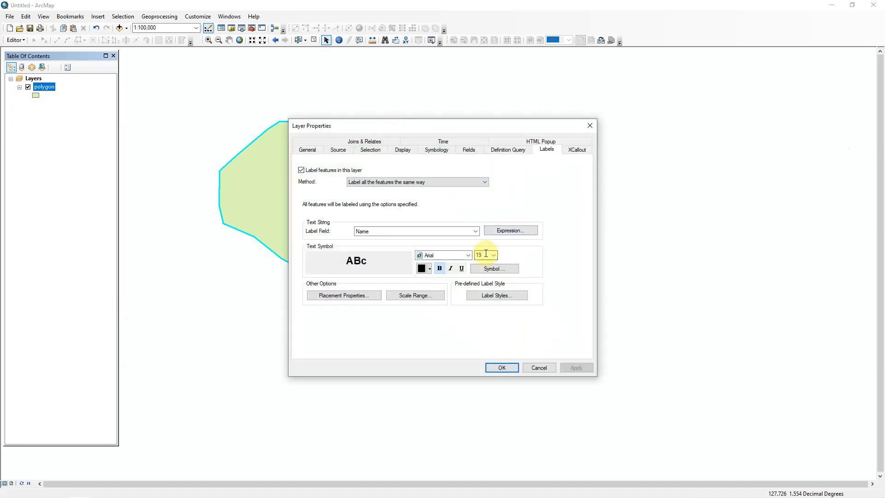
pyautogui.click(493, 255)
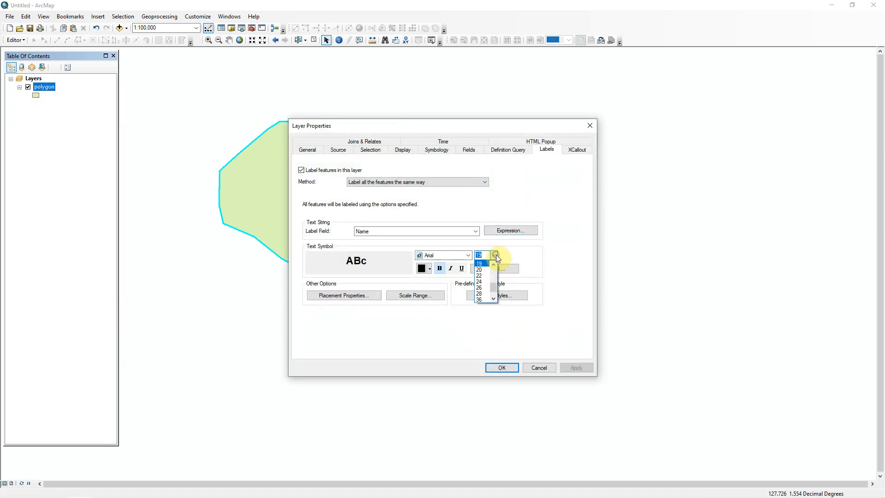
pyautogui.click(482, 288)
pyautogui.click(505, 367)
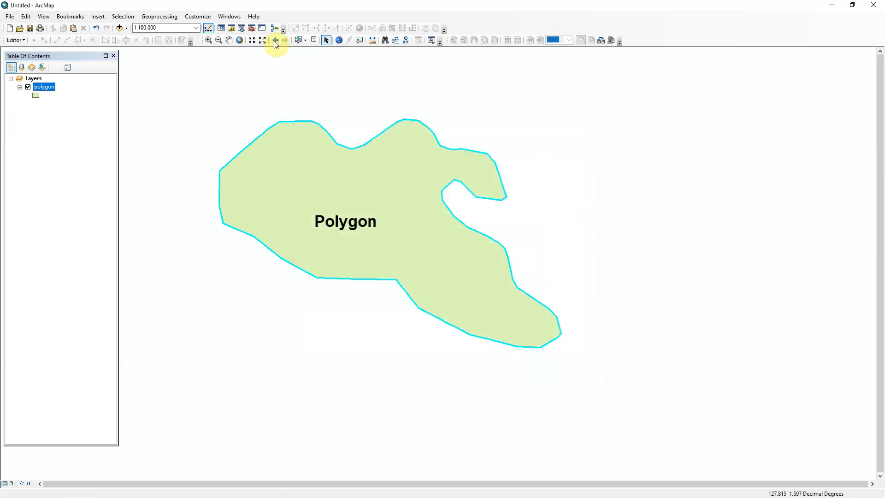
pyautogui.click(316, 41)
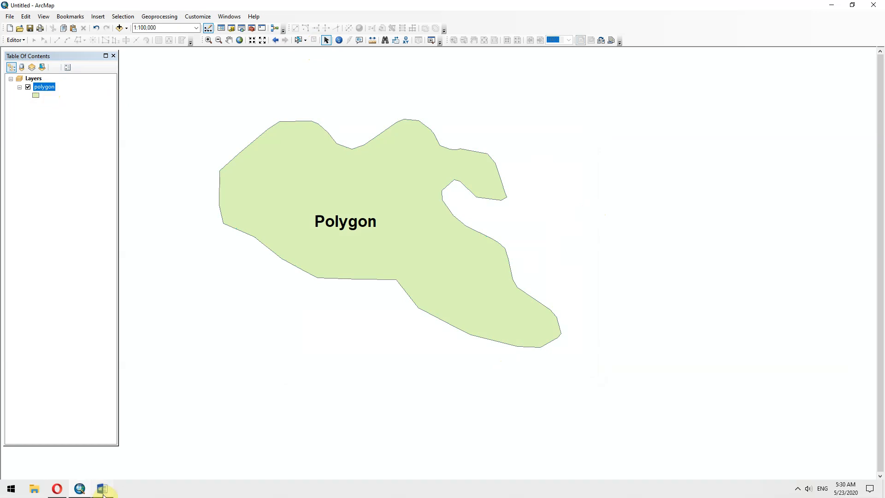
pyautogui.click(103, 492)
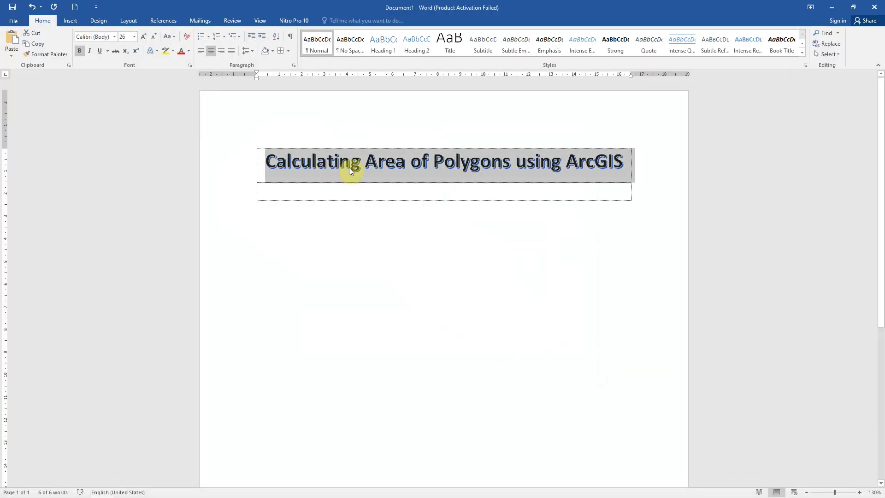
pyautogui.click(102, 490)
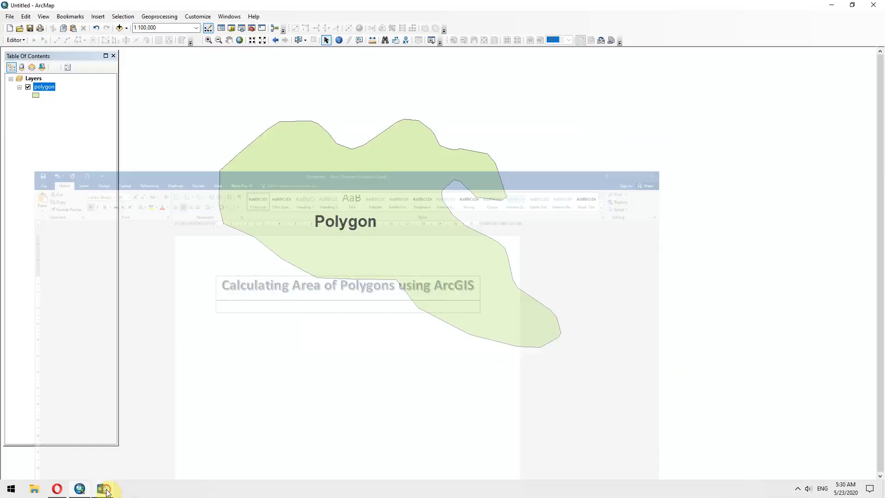
# Review the polygon layer's data source properties and copy its projected coordinate system name, leaving the layer settings as they are
pyautogui.rightClick(51, 89)
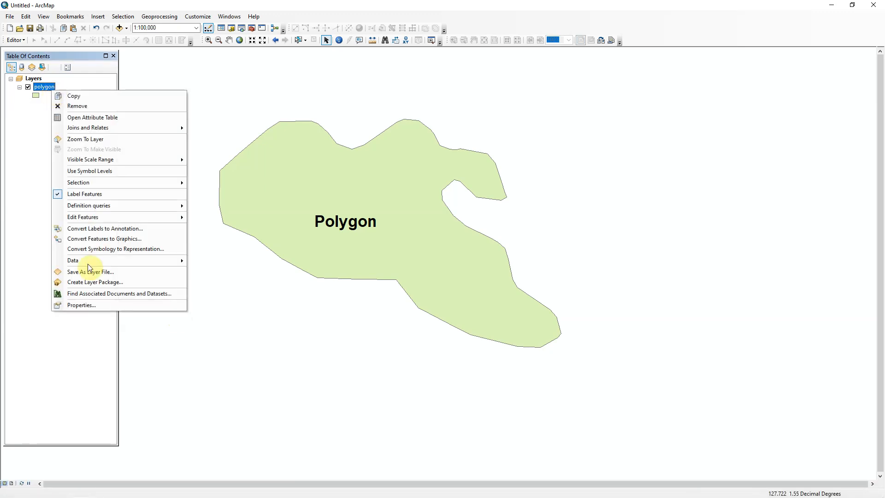
pyautogui.click(81, 305)
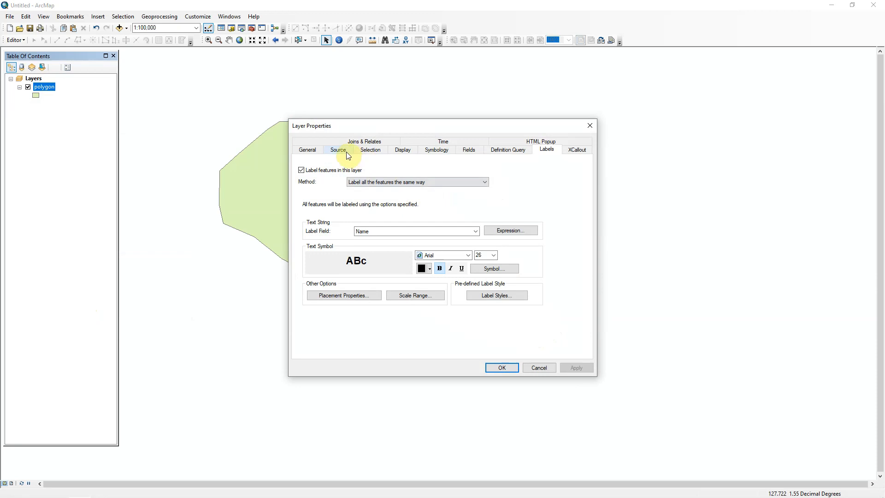
pyautogui.click(314, 152)
pyautogui.click(337, 150)
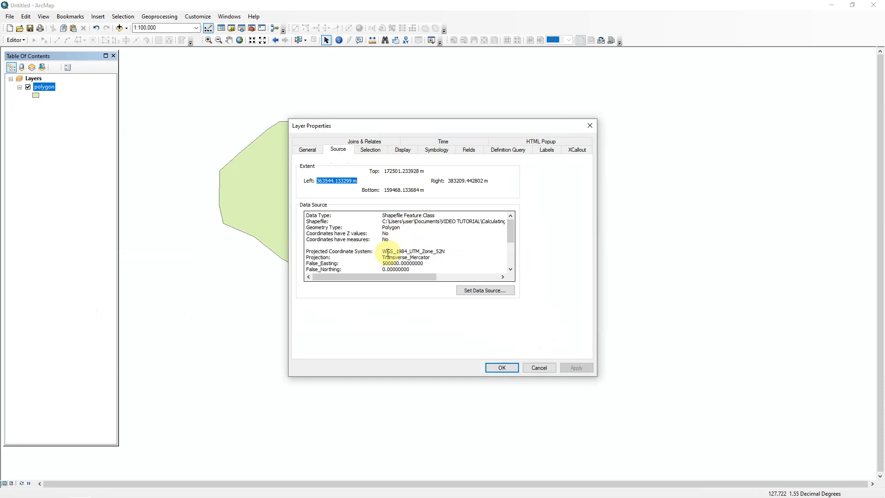
pyautogui.moveTo(384, 253); pyautogui.dragTo(450, 251)
pyautogui.rightClick(446, 251)
pyautogui.click(467, 278)
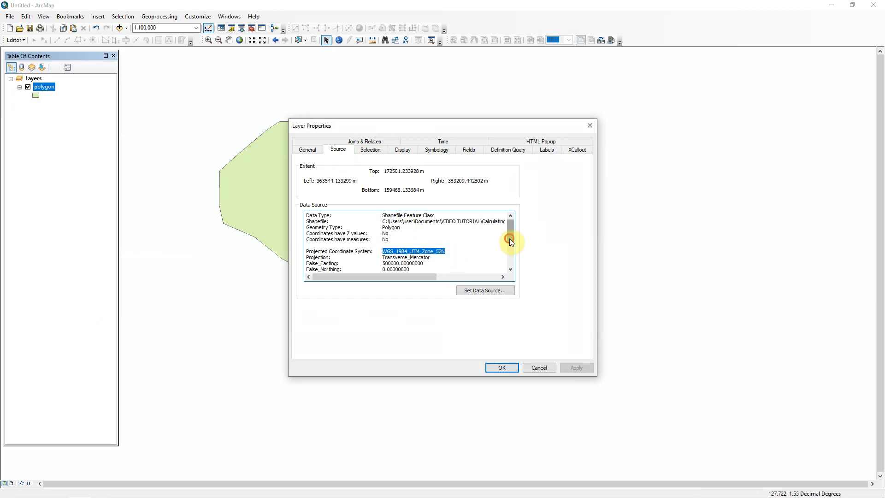
pyautogui.moveTo(510, 239); pyautogui.dragTo(510, 245)
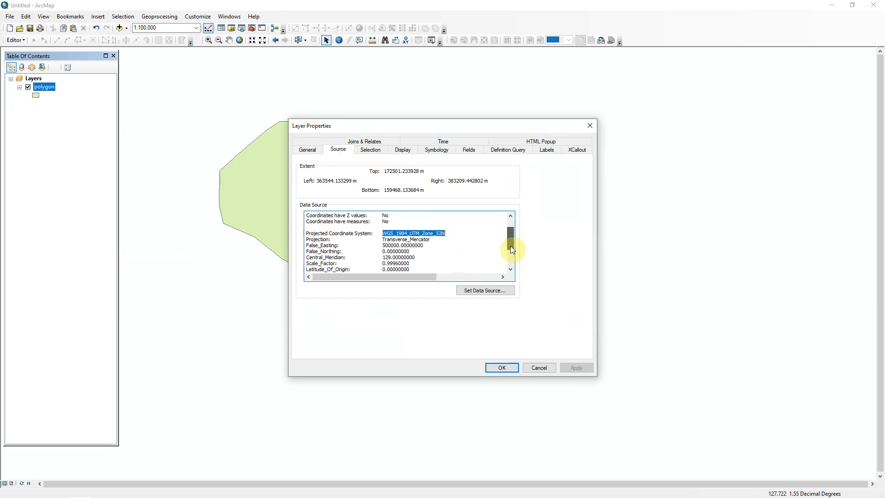
pyautogui.click(539, 367)
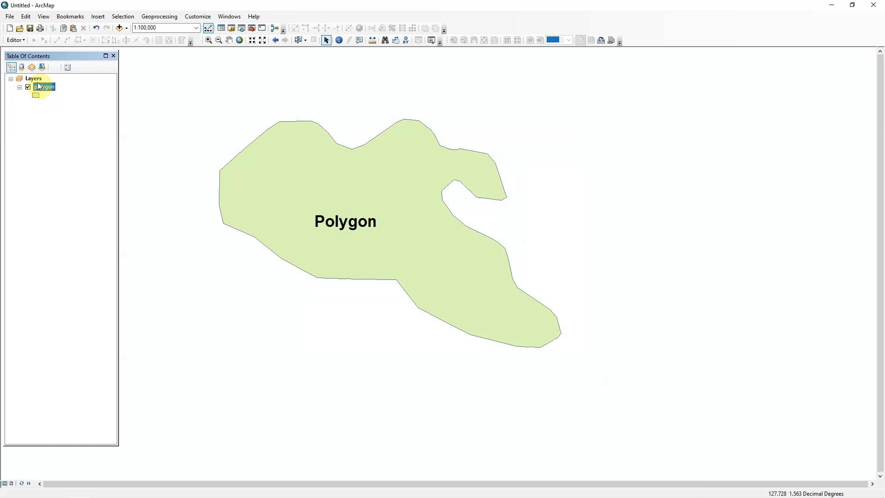
# Set the data frame's coordinate system to the projected WGS 1984 UTM Zone 52N, found under UTM, WGS 1984, Northern Hemisphere
pyautogui.rightClick(37, 79)
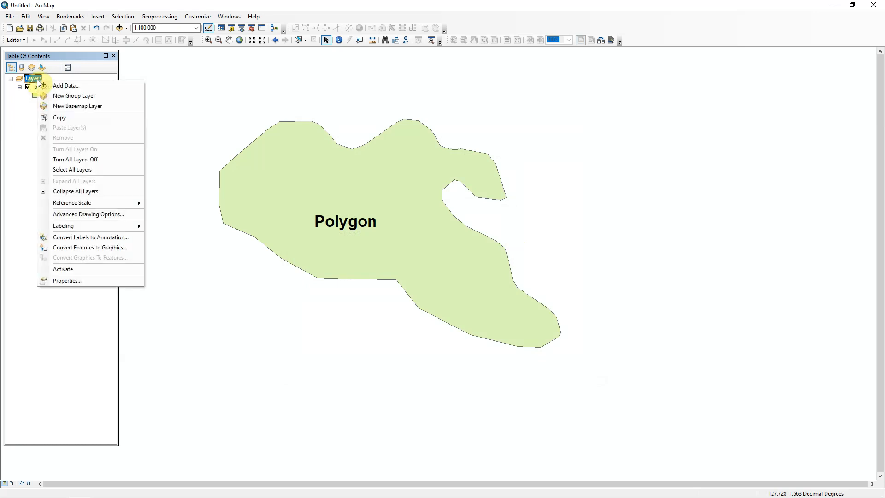
pyautogui.click(85, 281)
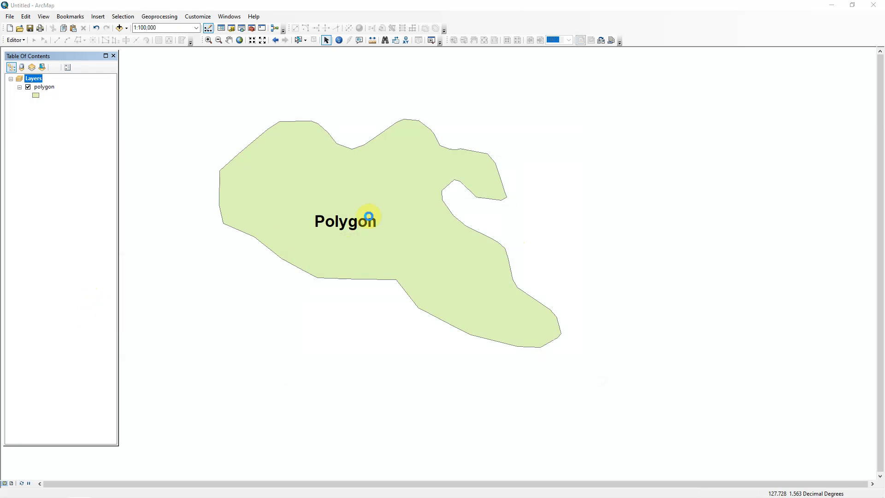
pyautogui.click(350, 169)
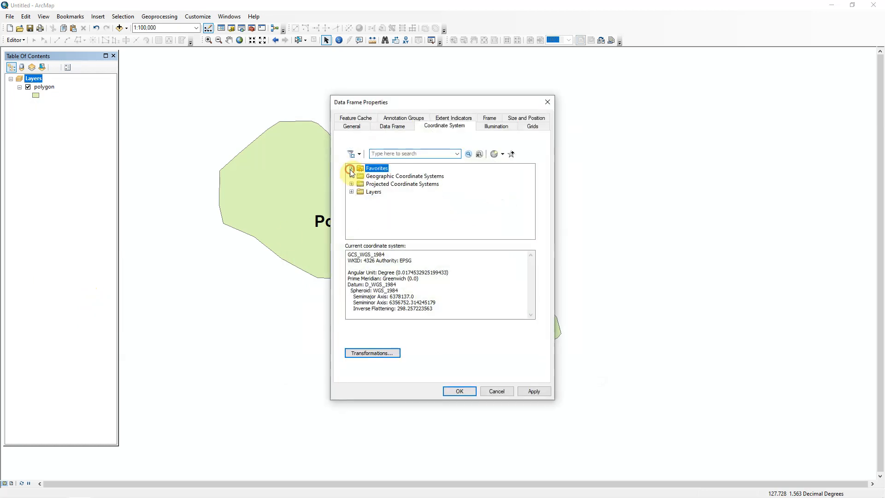
pyautogui.click(352, 184)
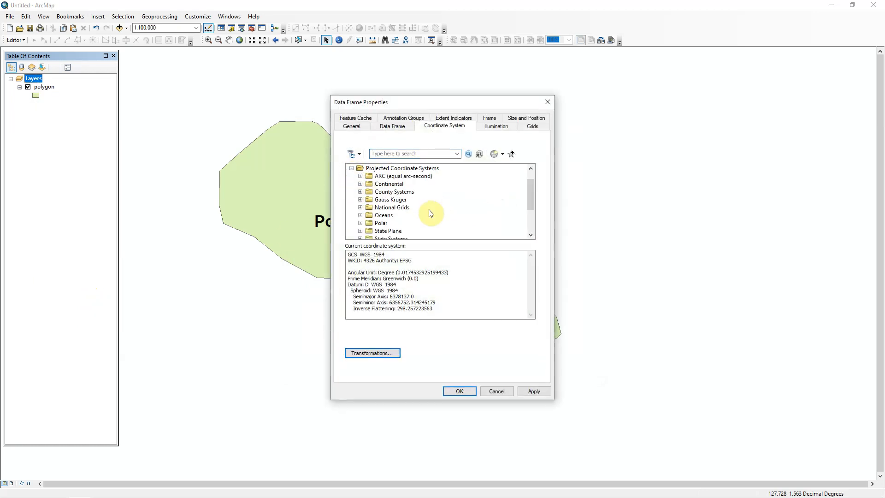
pyautogui.click(530, 235)
pyautogui.click(530, 235)
pyautogui.click(531, 235)
pyautogui.click(361, 231)
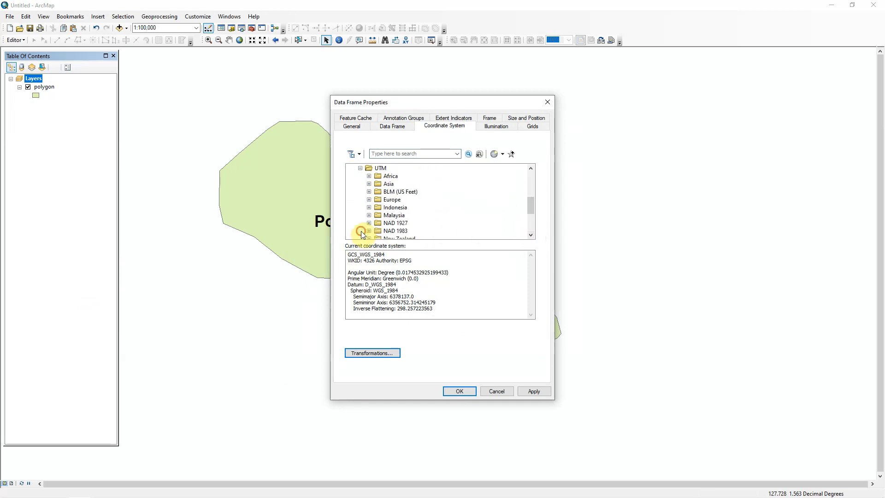
pyautogui.click(530, 235)
pyautogui.click(530, 235)
pyautogui.click(530, 235)
pyautogui.click(530, 235)
pyautogui.click(531, 235)
pyautogui.click(531, 235)
pyautogui.click(369, 230)
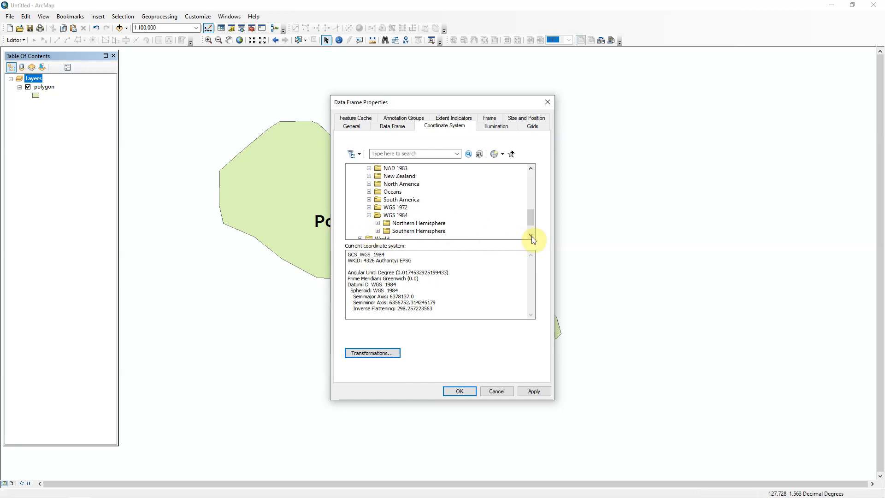
pyautogui.click(378, 222)
pyautogui.click(531, 235)
pyautogui.click(531, 235)
pyautogui.click(530, 235)
pyautogui.click(531, 235)
pyautogui.click(531, 235)
pyautogui.click(530, 235)
pyautogui.click(531, 235)
pyautogui.click(530, 236)
pyautogui.click(530, 236)
pyautogui.click(531, 236)
pyautogui.click(531, 236)
pyautogui.click(531, 236)
pyautogui.click(530, 236)
pyautogui.click(530, 236)
pyautogui.click(530, 236)
pyautogui.click(531, 235)
pyautogui.click(531, 235)
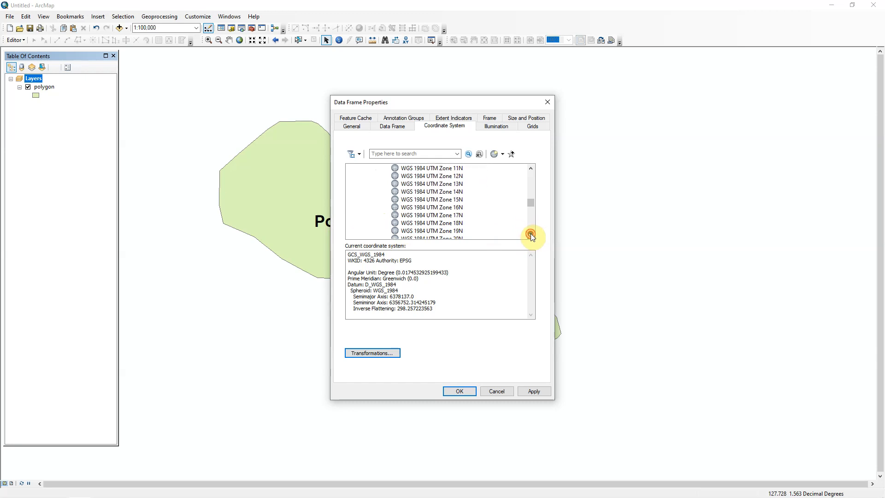
pyautogui.click(531, 235)
pyautogui.click(531, 235)
pyautogui.click(530, 235)
pyautogui.click(530, 235)
pyautogui.click(530, 234)
pyautogui.click(530, 233)
pyautogui.click(530, 233)
pyautogui.click(530, 234)
pyautogui.click(530, 234)
pyautogui.click(530, 234)
pyautogui.click(530, 234)
pyautogui.click(530, 234)
pyautogui.click(531, 234)
pyautogui.click(530, 234)
pyautogui.click(530, 234)
pyautogui.click(530, 234)
pyautogui.click(530, 234)
pyautogui.click(531, 234)
pyautogui.click(530, 234)
pyautogui.click(531, 234)
pyautogui.click(459, 216)
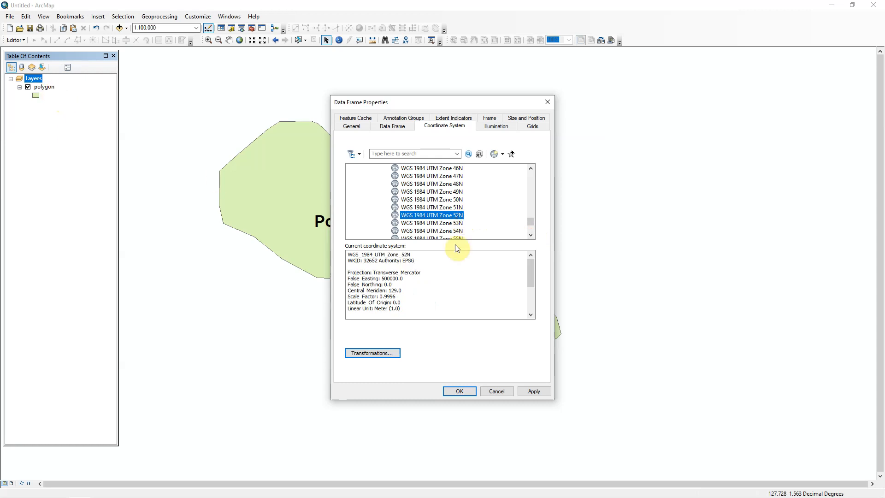
pyautogui.click(465, 392)
# Reapply the data frame's coordinate system by choosing WGS 1984 UTM Zone 52N from the favorites
pyautogui.click(37, 81)
pyautogui.rightClick(37, 81)
pyautogui.click(87, 279)
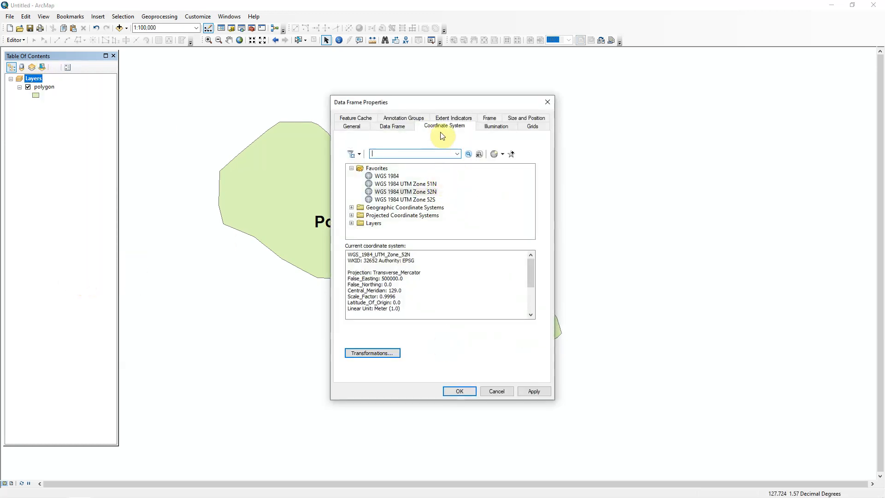
pyautogui.click(419, 191)
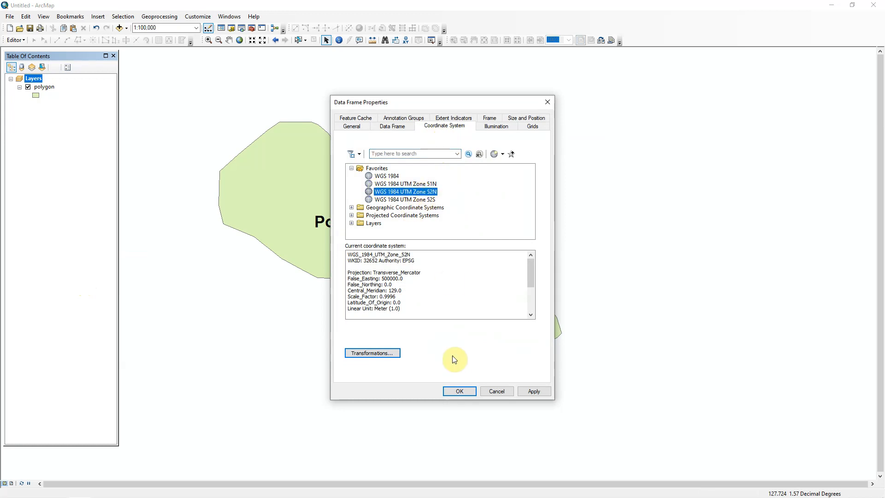
pyautogui.click(460, 392)
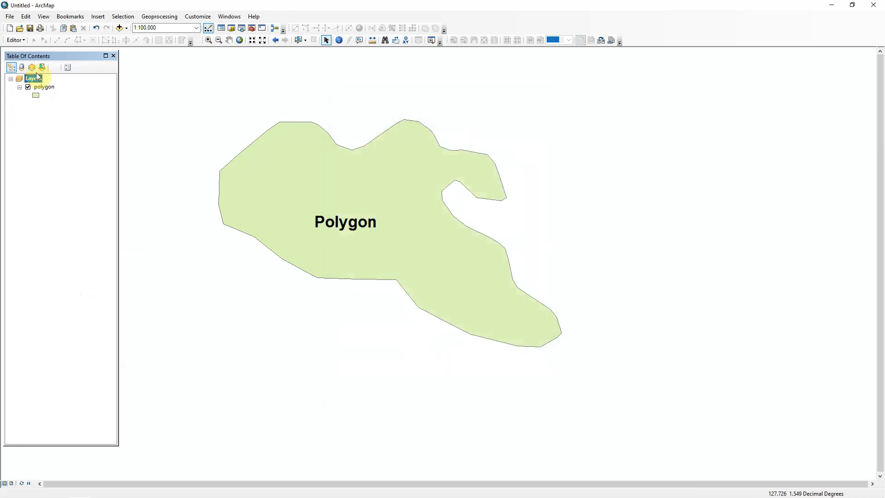
# Add a field named AREA of type Double to the polygon layer's attribute table
pyautogui.rightClick(52, 89)
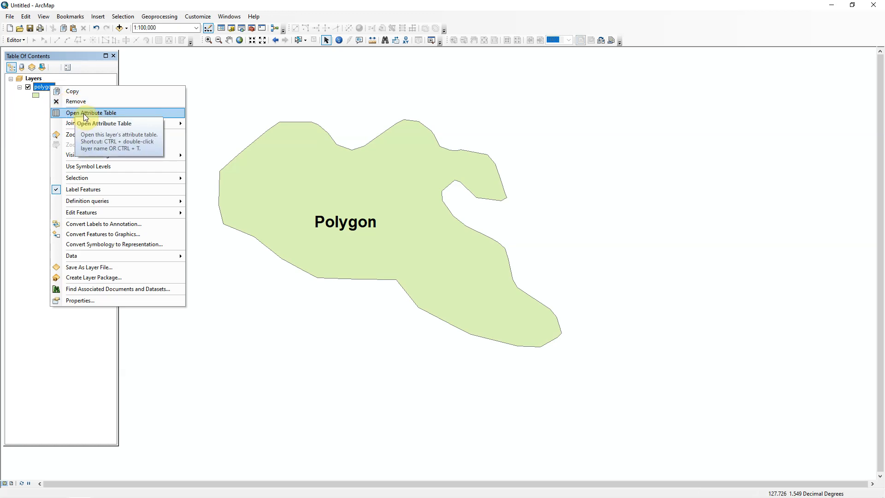
pyautogui.click(85, 113)
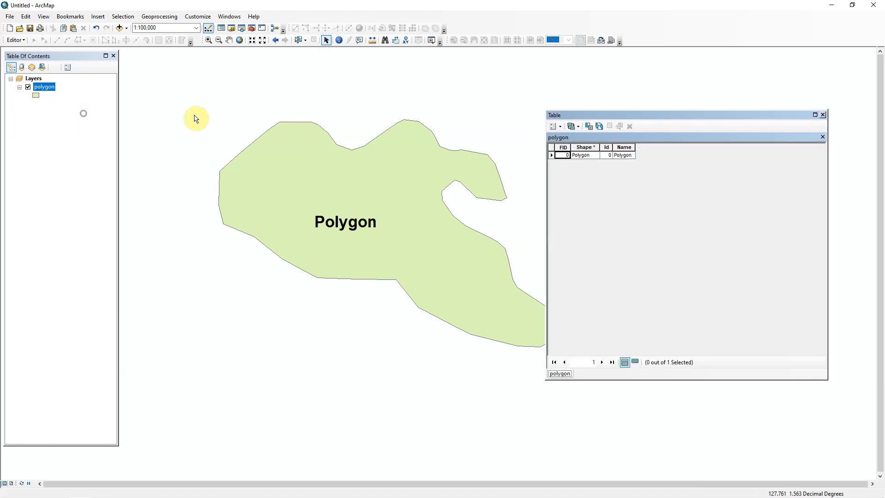
pyautogui.click(556, 126)
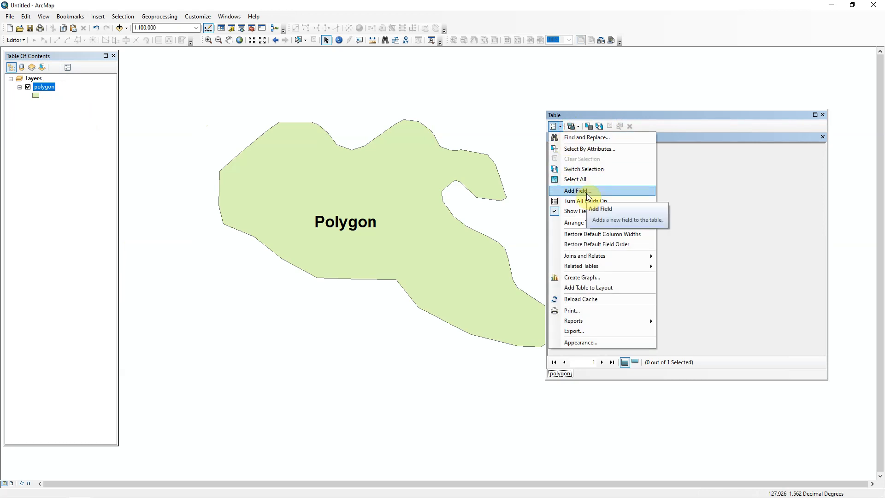
pyautogui.click(583, 192)
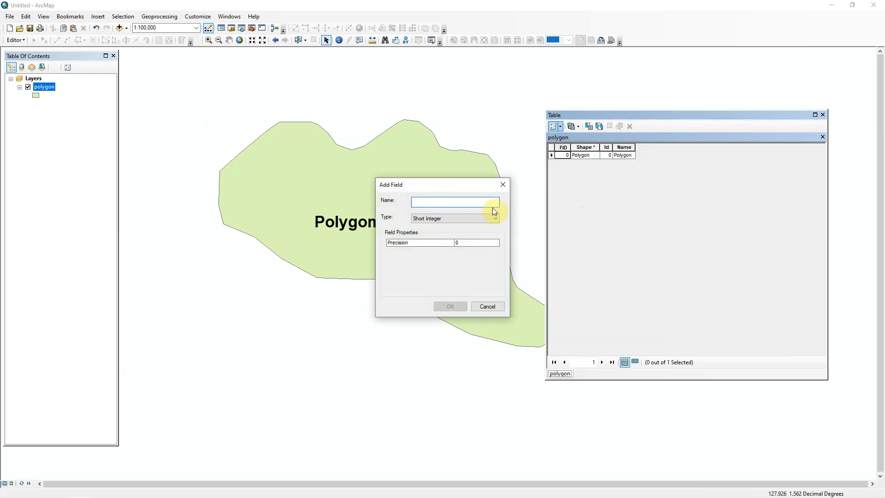
pyautogui.write('AREA')
pyautogui.click(474, 222)
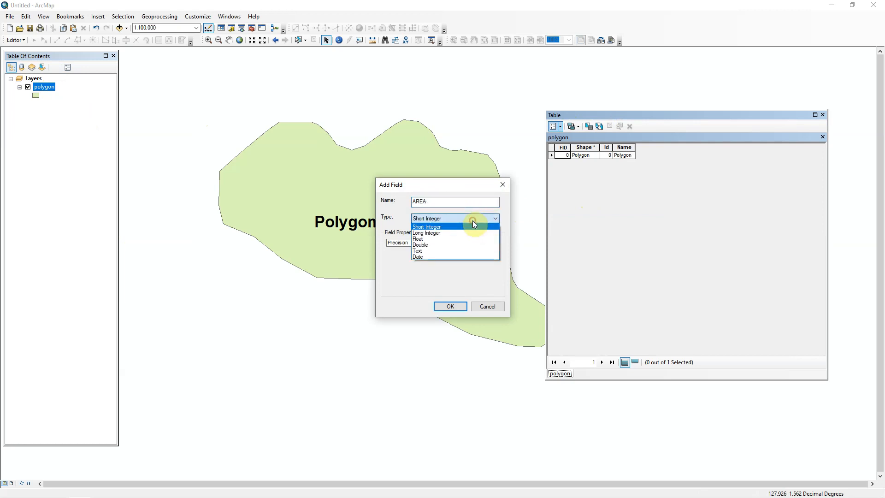
pyautogui.click(463, 245)
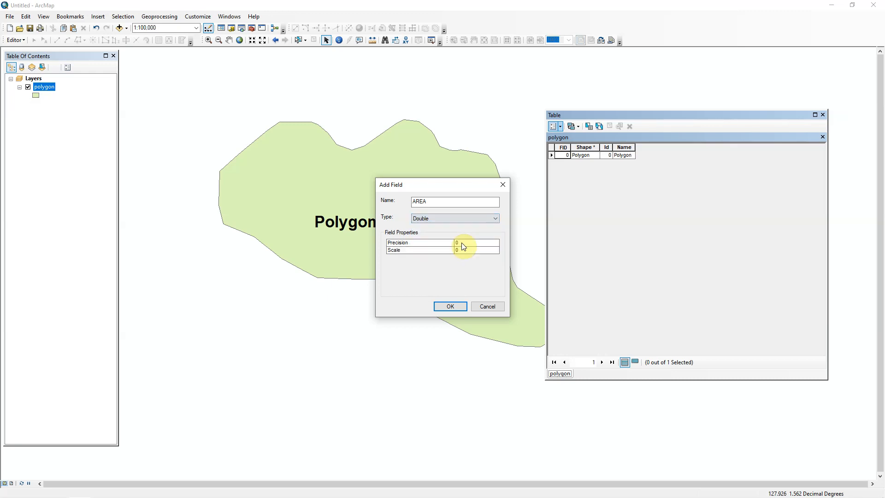
pyautogui.click(452, 305)
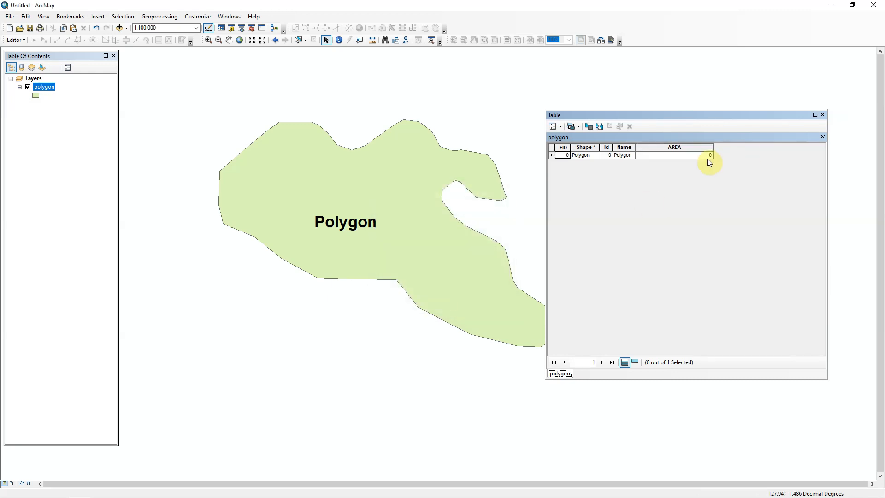
# Calculate the AREA field's geometry as Area in Hectares [ha], using the coordinate system of the data source
pyautogui.click(672, 147)
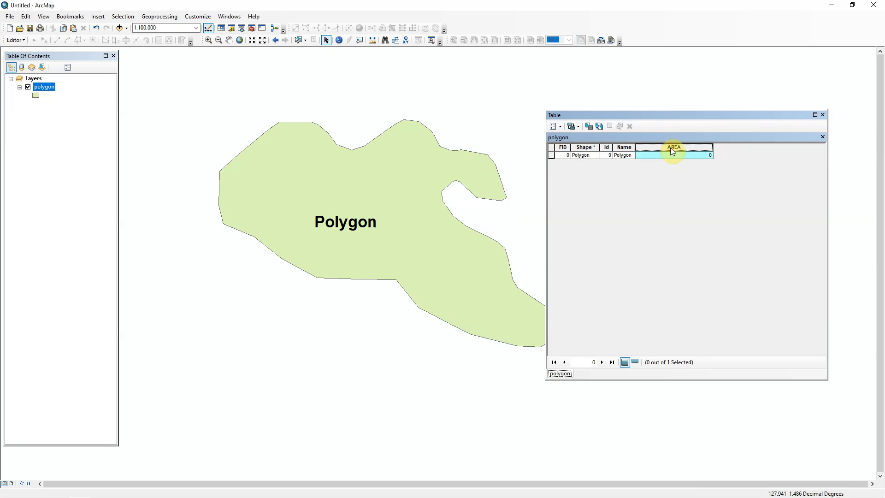
pyautogui.rightClick(670, 147)
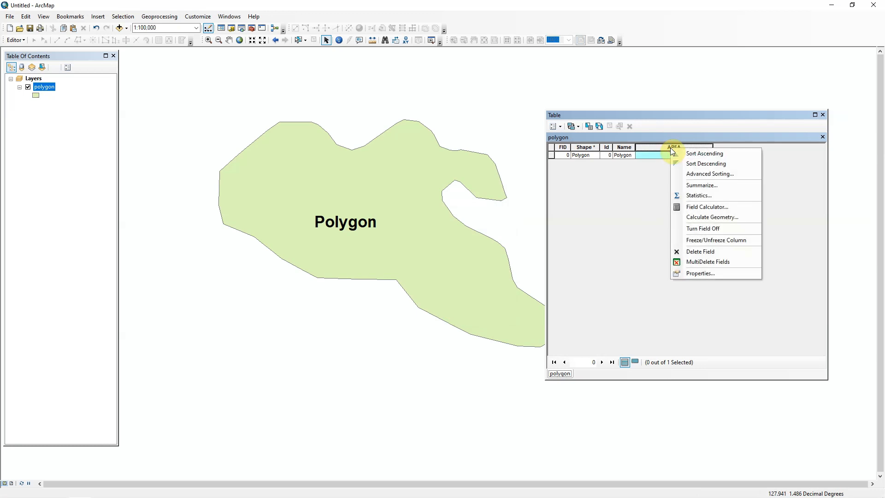
pyautogui.click(710, 217)
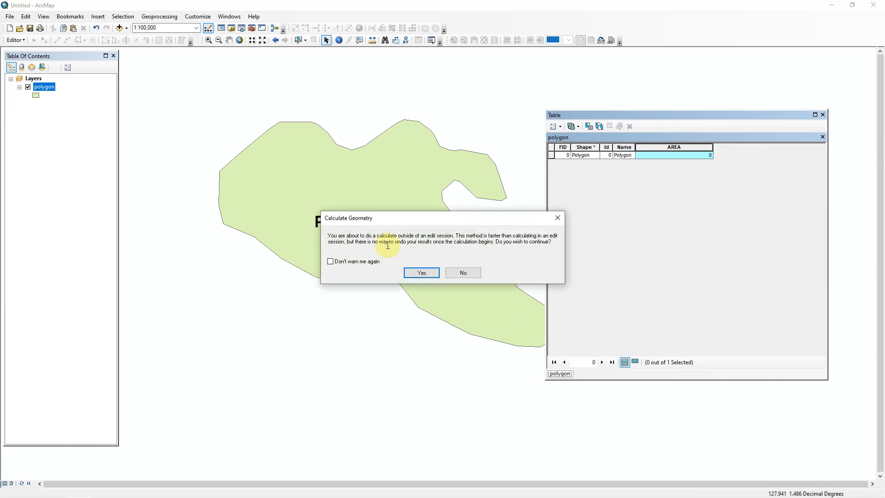
pyautogui.click(421, 273)
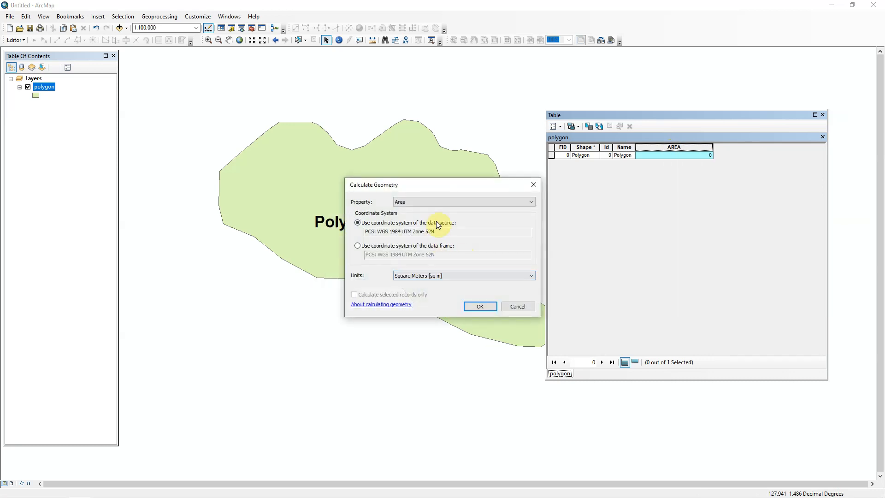
pyautogui.click(440, 202)
pyautogui.click(438, 210)
pyautogui.click(453, 274)
pyautogui.click(451, 295)
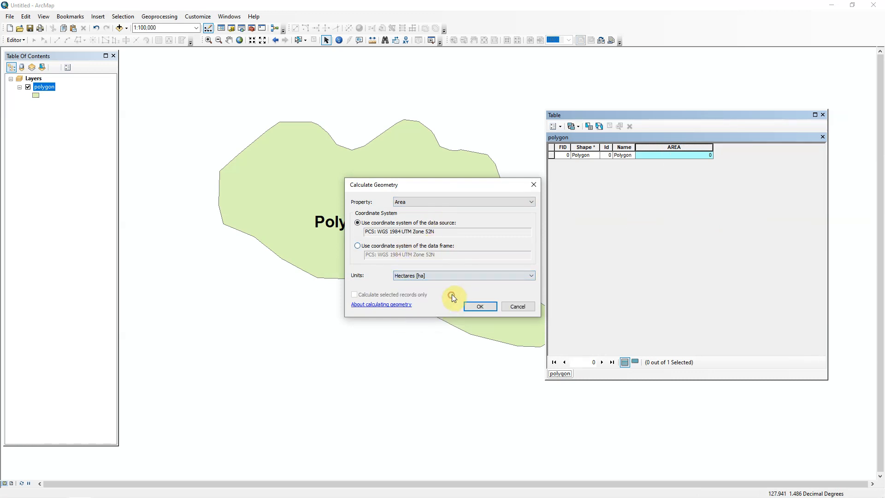
pyautogui.click(482, 305)
pyautogui.click(430, 275)
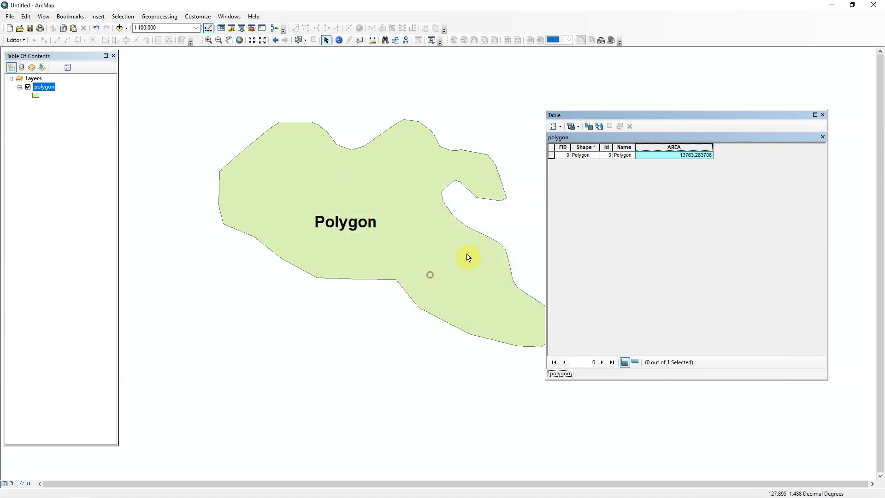
# Set the AREA field's numeric format to 2 decimal places
pyautogui.rightClick(664, 148)
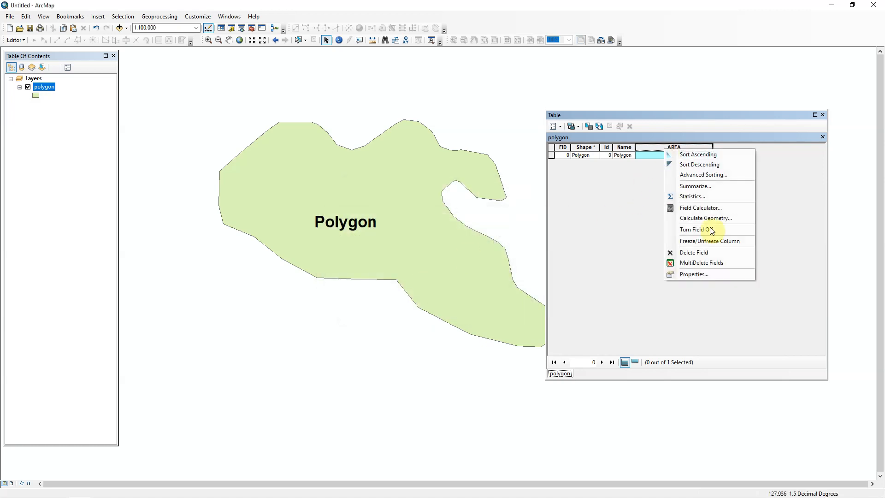
pyautogui.click(717, 272)
pyautogui.click(505, 250)
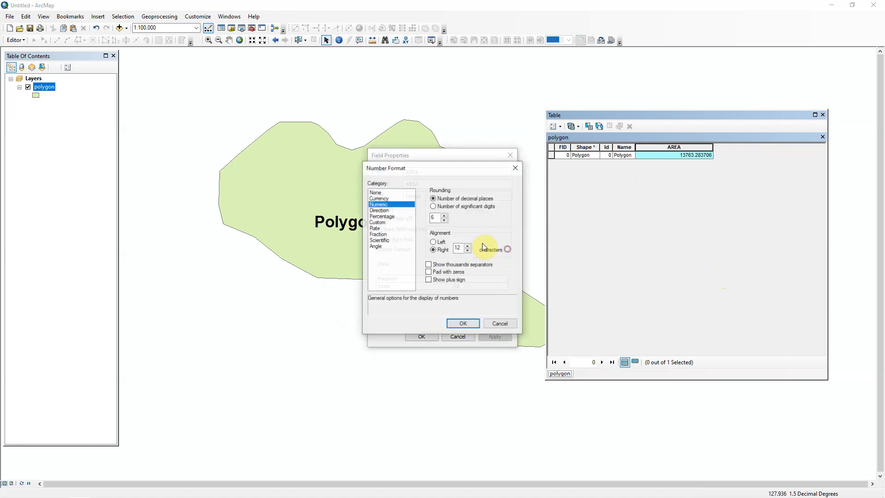
pyautogui.doubleClick(436, 217)
pyautogui.write('2')
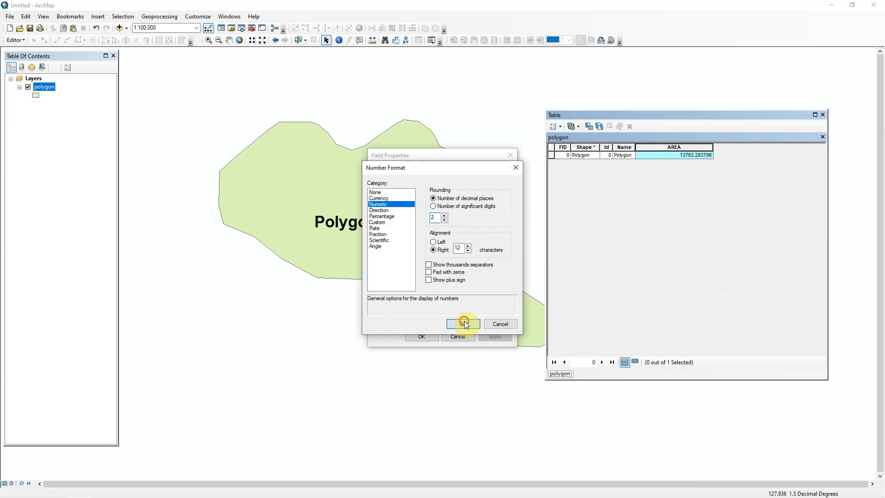
pyautogui.click(464, 322)
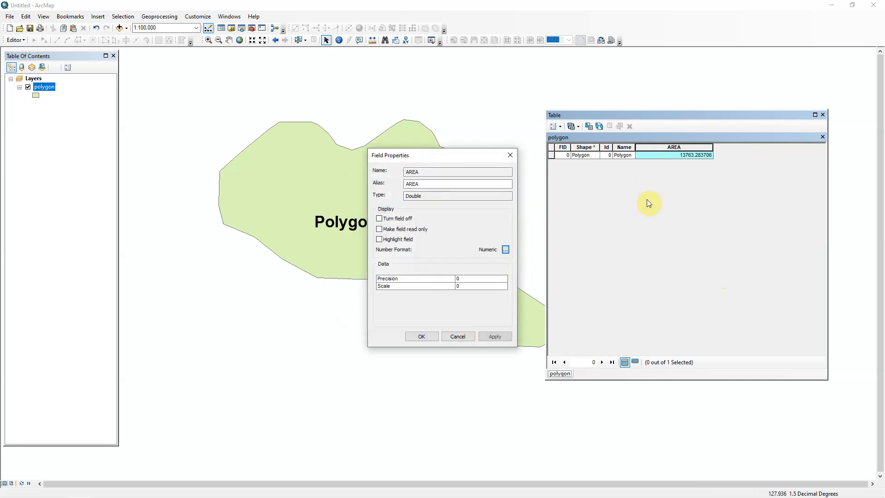
pyautogui.click(424, 337)
pyautogui.click(708, 155)
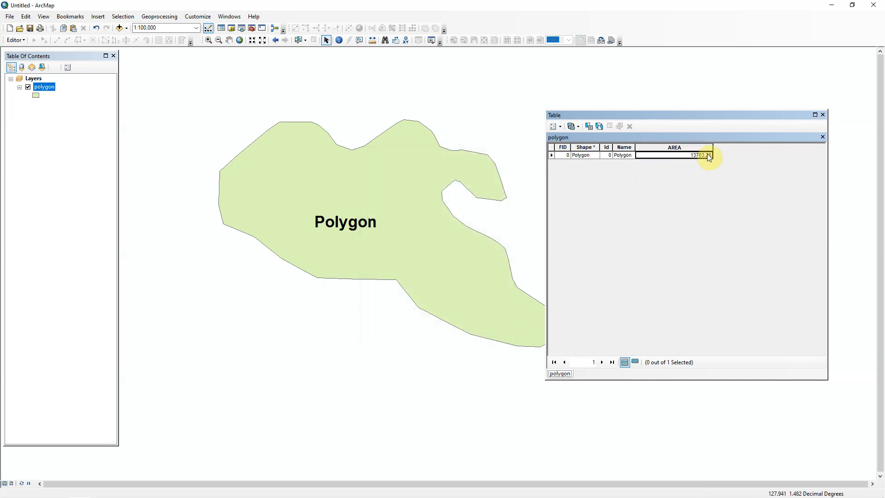
# Add a field named PARIMETER of type Double to the polygon layer's attribute table
pyautogui.click(561, 127)
pyautogui.click(582, 190)
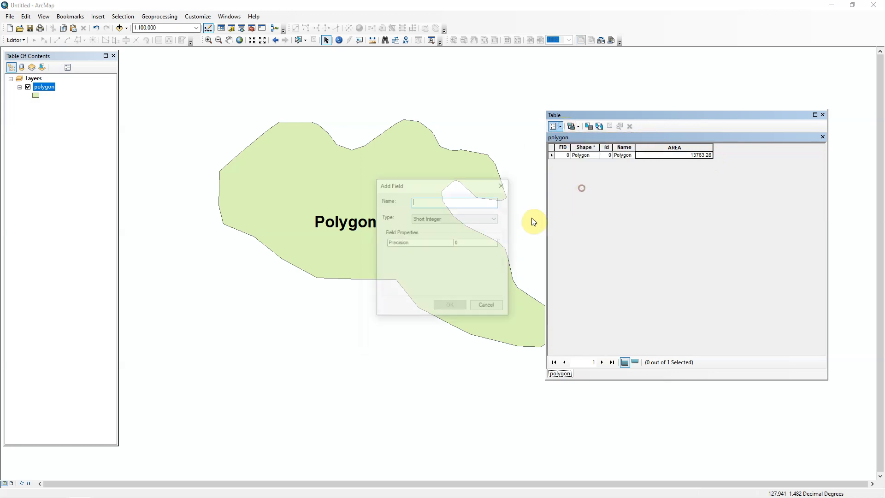
pyautogui.write('PARIMETER')
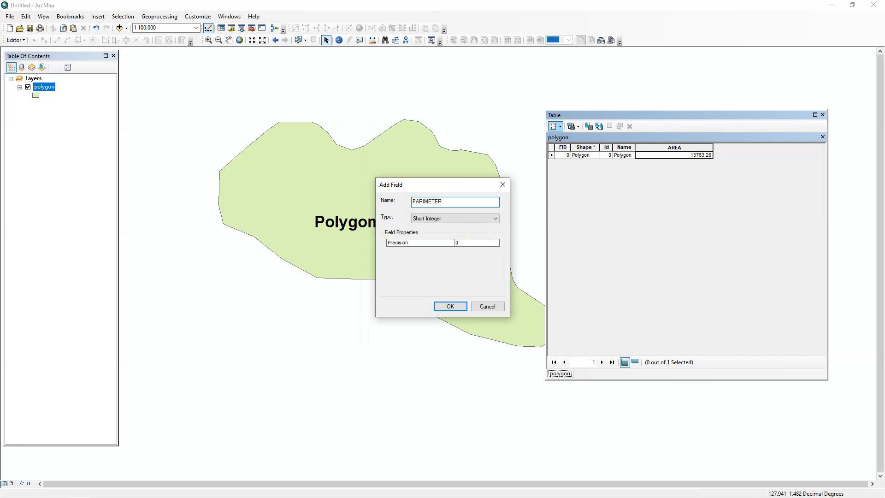
pyautogui.click(472, 220)
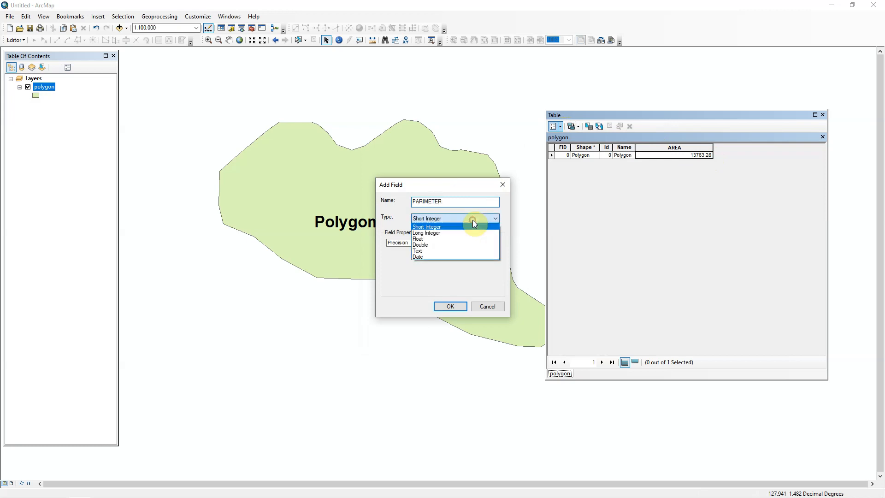
pyautogui.click(464, 242)
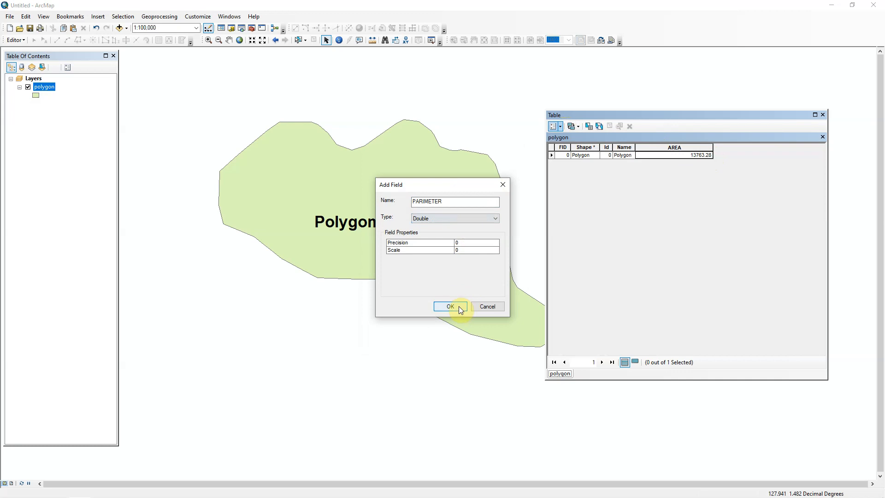
pyautogui.click(460, 218)
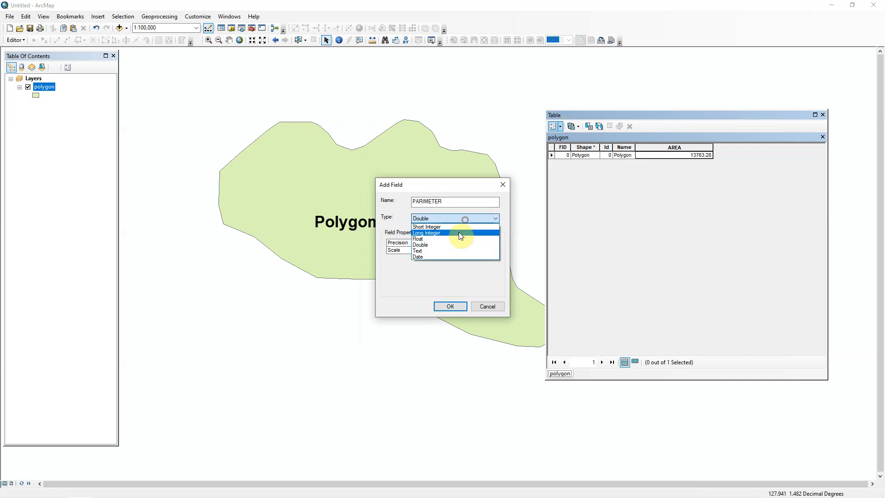
pyautogui.click(456, 242)
pyautogui.click(456, 305)
# Calculate the PARIMETER field's geometry as Perimeter in Meters [m], using the coordinate system of the data source
pyautogui.click(734, 149)
pyautogui.rightClick(734, 148)
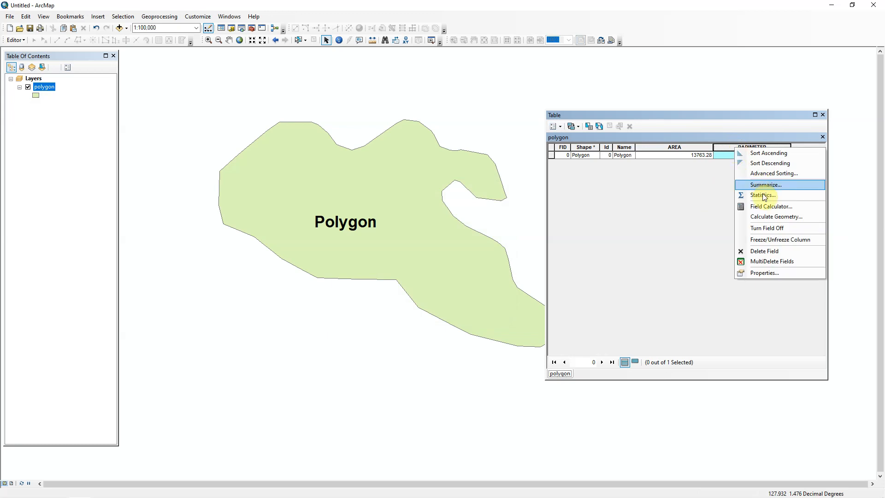
pyautogui.click(776, 217)
pyautogui.click(439, 273)
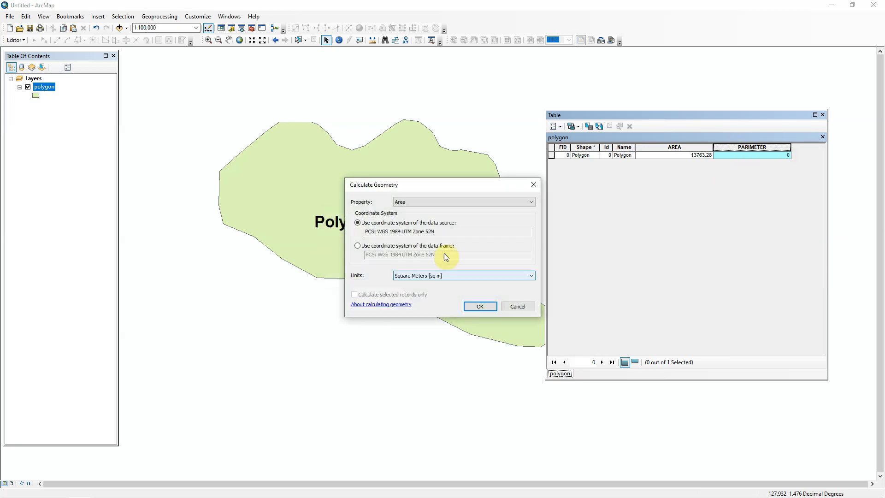
pyautogui.click(438, 204)
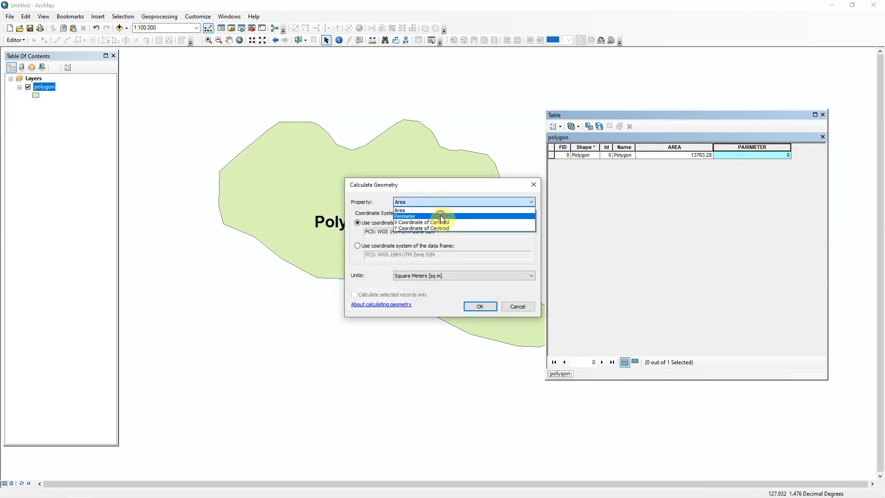
pyautogui.click(440, 216)
pyautogui.click(442, 276)
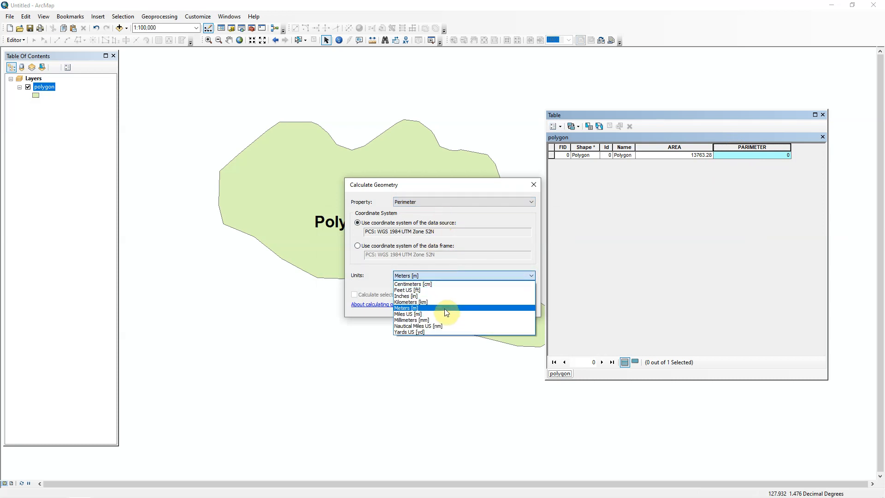
pyautogui.click(446, 307)
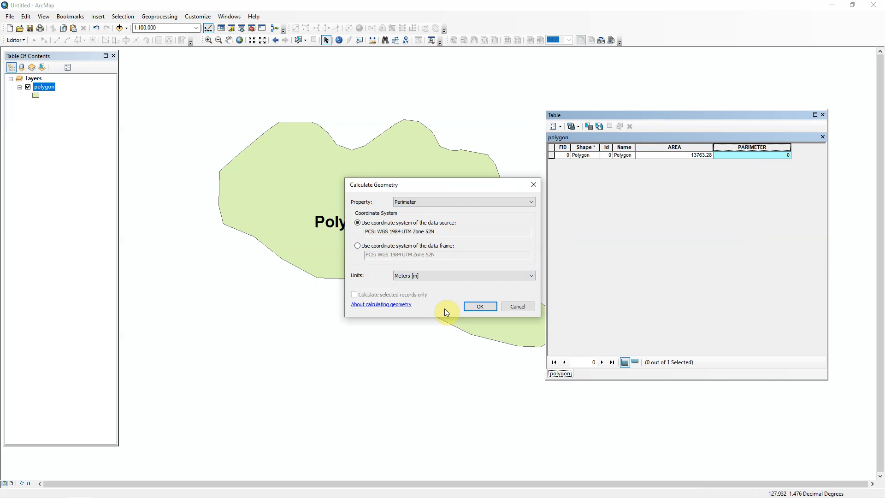
pyautogui.click(455, 275)
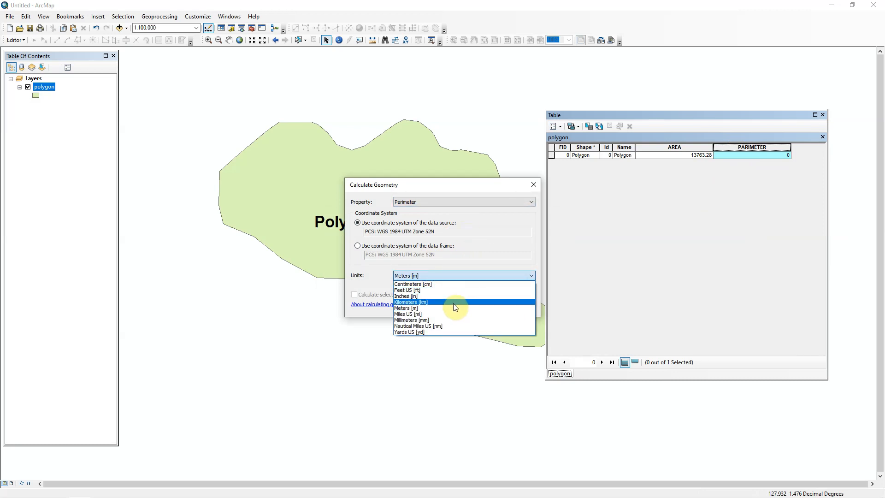
pyautogui.click(452, 308)
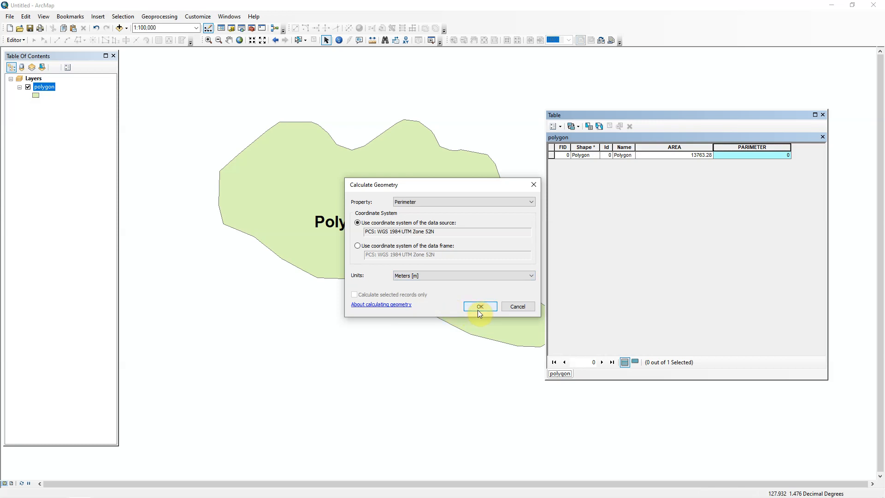
pyautogui.click(478, 310)
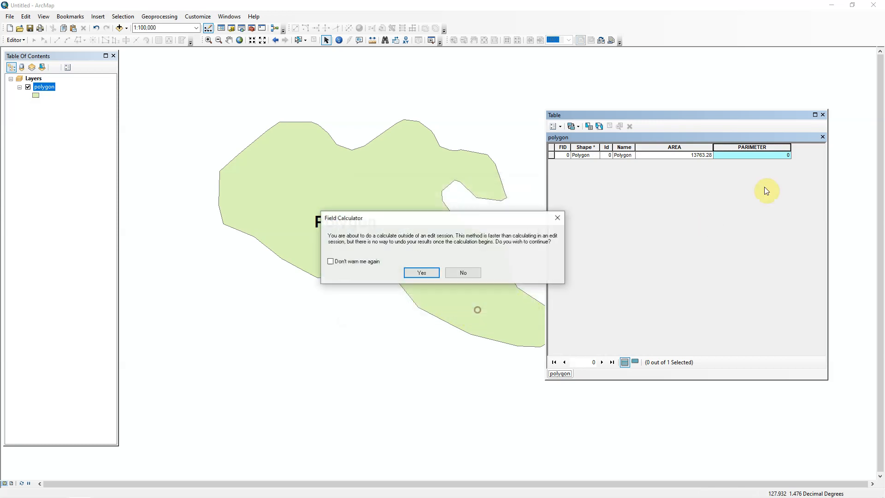
pyautogui.click(428, 277)
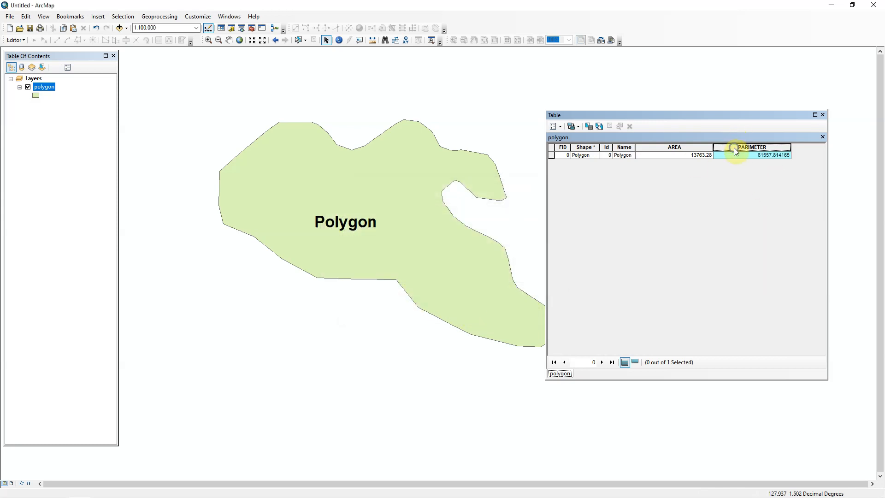
# Set the PARIMETER field's numeric format to 2 decimal places
pyautogui.rightClick(736, 151)
pyautogui.click(760, 271)
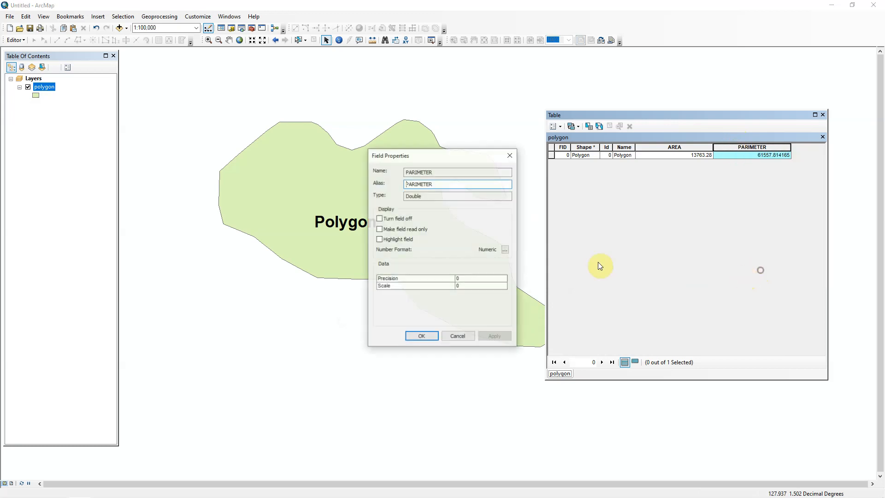
pyautogui.click(504, 250)
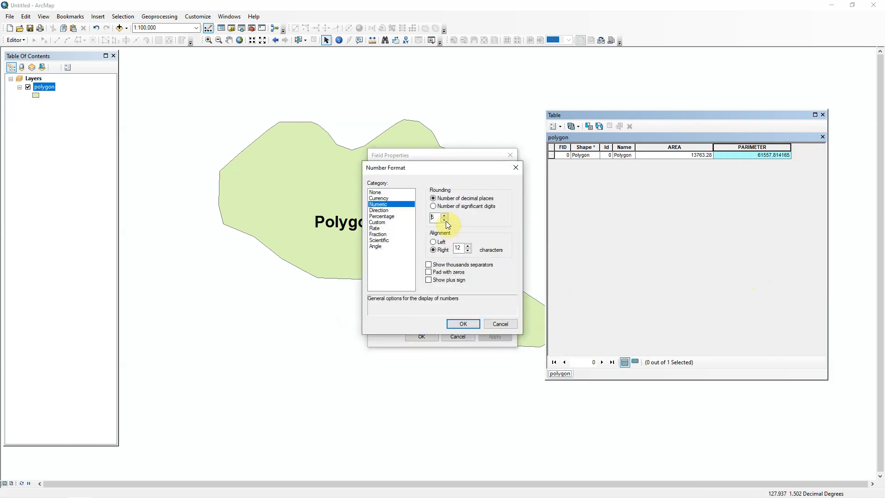
pyautogui.click(463, 324)
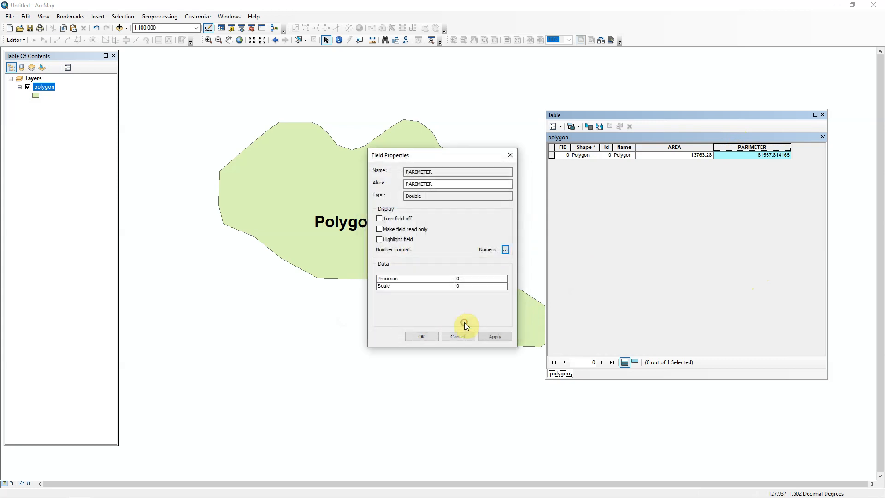
pyautogui.click(428, 336)
# Move and enlarge the attribute table, close the Table Of Contents, and pan the map to show the whole polygon beside the table
pyautogui.moveTo(757, 115); pyautogui.dragTo(714, 115)
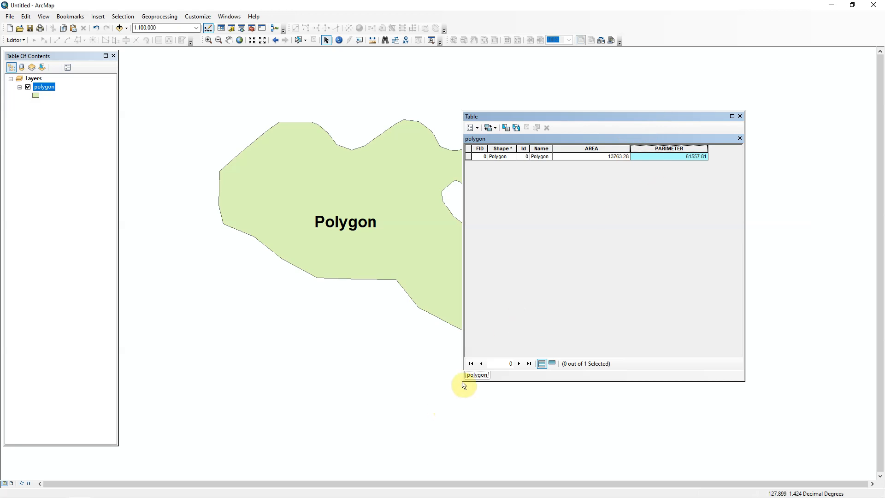
pyautogui.moveTo(461, 381); pyautogui.dragTo(402, 434)
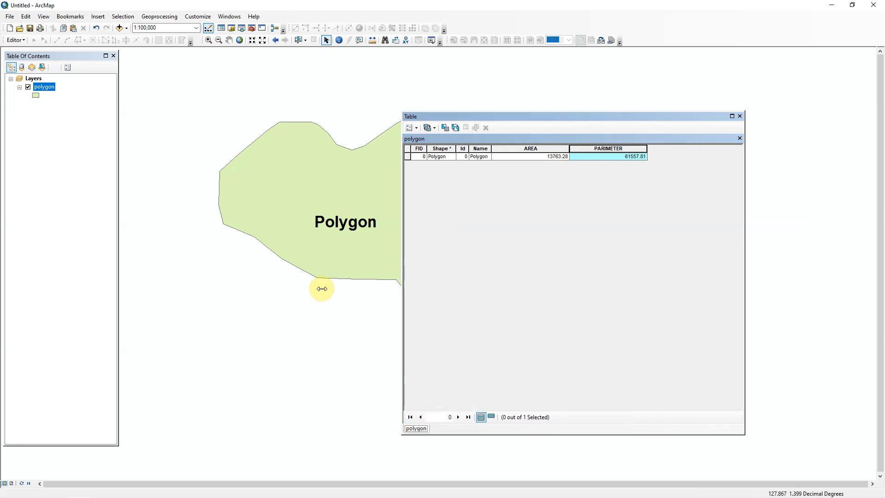
pyautogui.click(112, 55)
pyautogui.click(228, 40)
pyautogui.moveTo(340, 198); pyautogui.dragTo(167, 190)
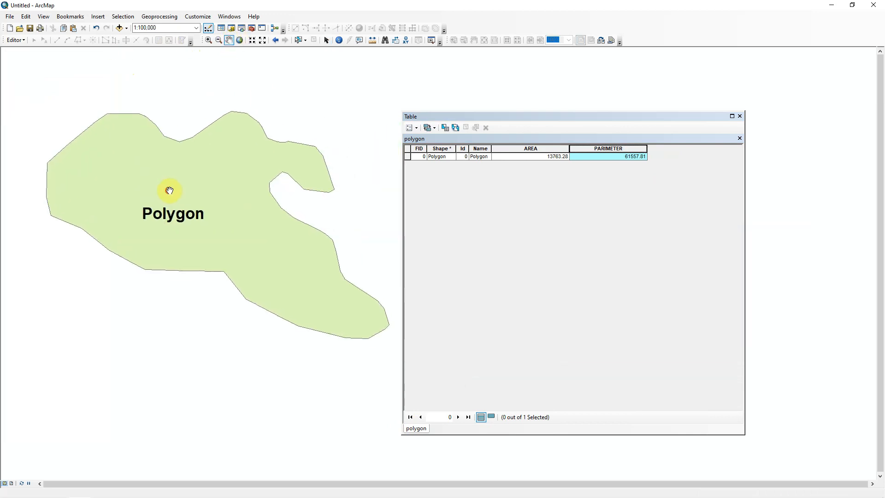
# Select the polygon's record, widen and reposition the attribute table, and check its AREA and PARIMETER values
pyautogui.click(407, 156)
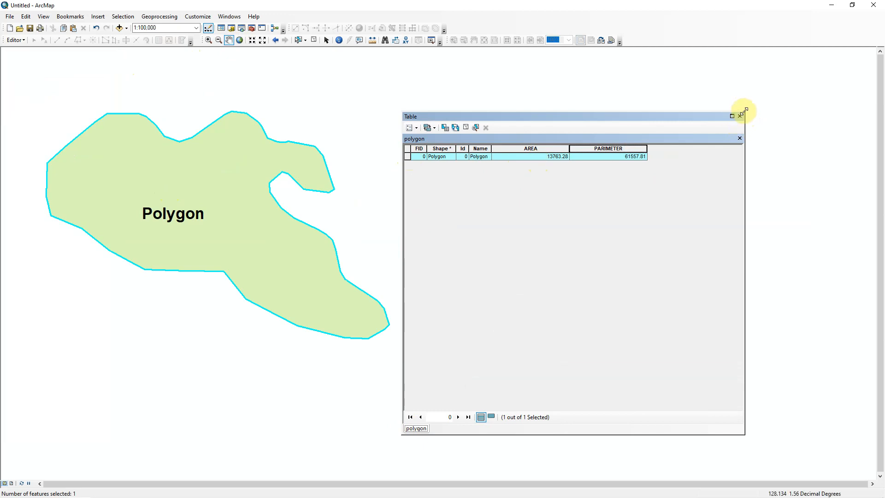
pyautogui.moveTo(744, 111); pyautogui.dragTo(871, 49)
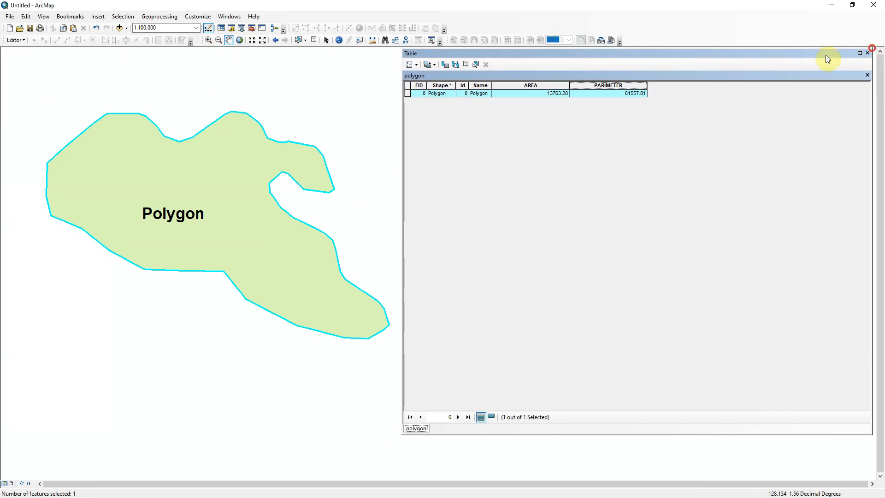
pyautogui.click(772, 88)
pyautogui.moveTo(756, 57); pyautogui.dragTo(740, 97)
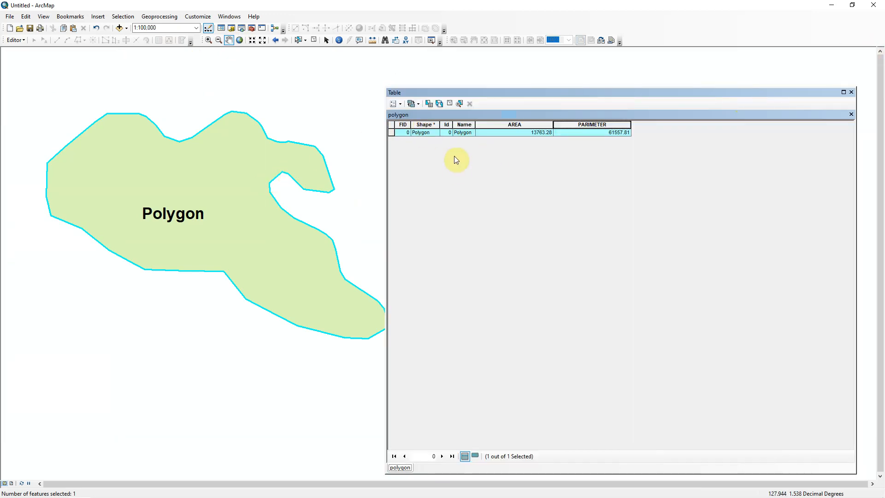
pyautogui.click(526, 133)
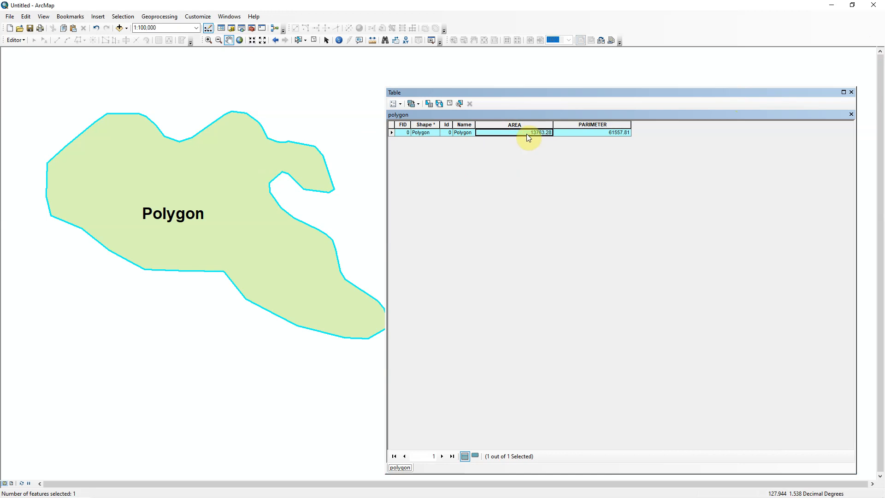
pyautogui.click(594, 133)
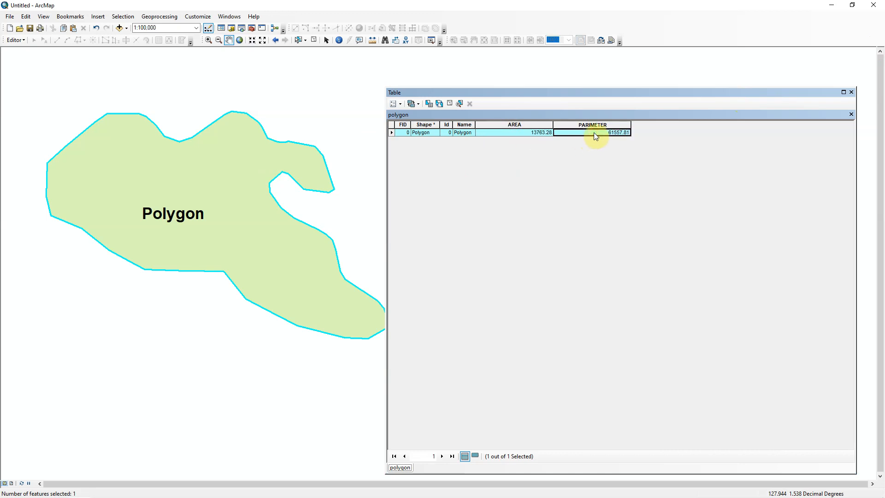
# Reopen the Table Of Contents and label the polygon layer with the AREA field, comparing the label with the table value
pyautogui.click(229, 17)
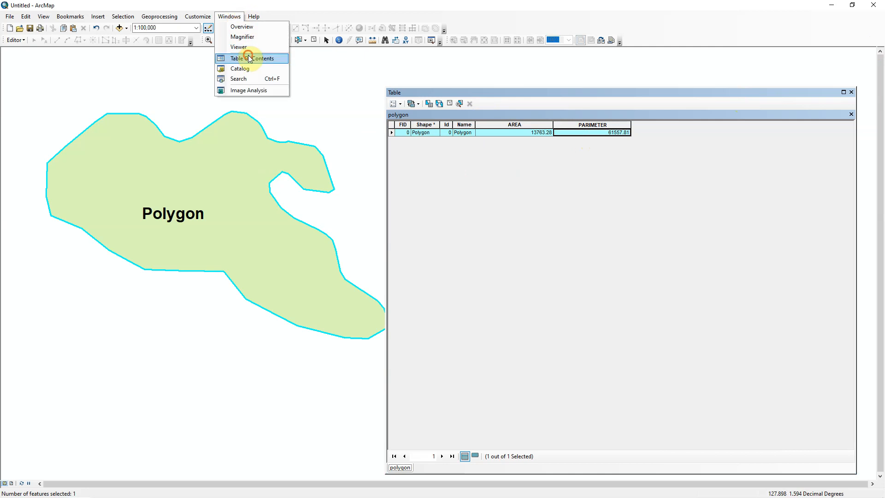
pyautogui.click(248, 60)
pyautogui.rightClick(48, 87)
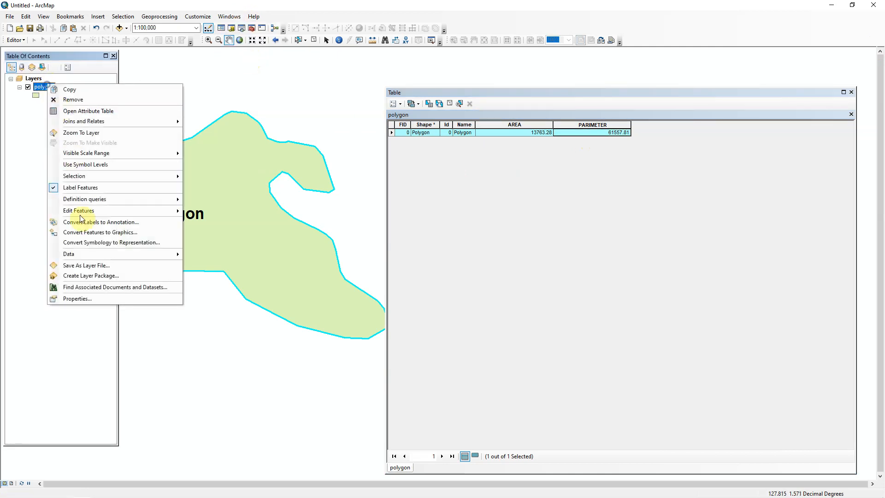
pyautogui.click(90, 299)
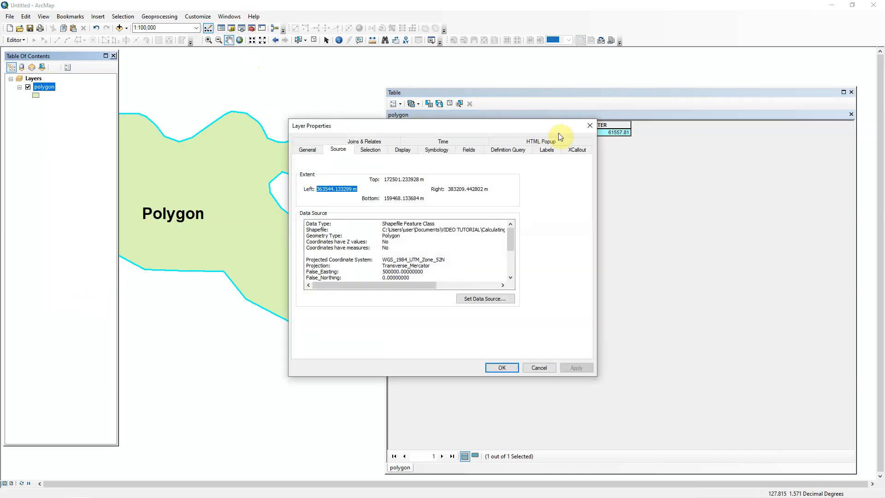
pyautogui.click(542, 150)
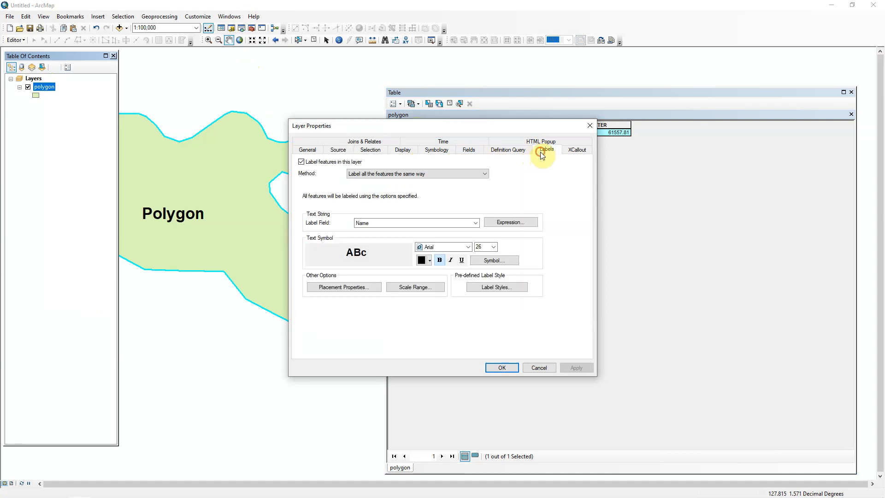
pyautogui.click(389, 222)
pyautogui.click(391, 249)
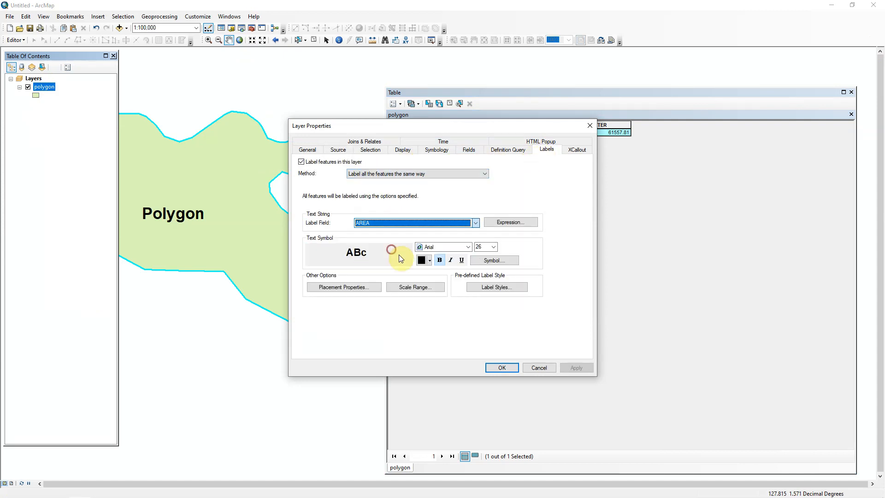
pyautogui.click(500, 367)
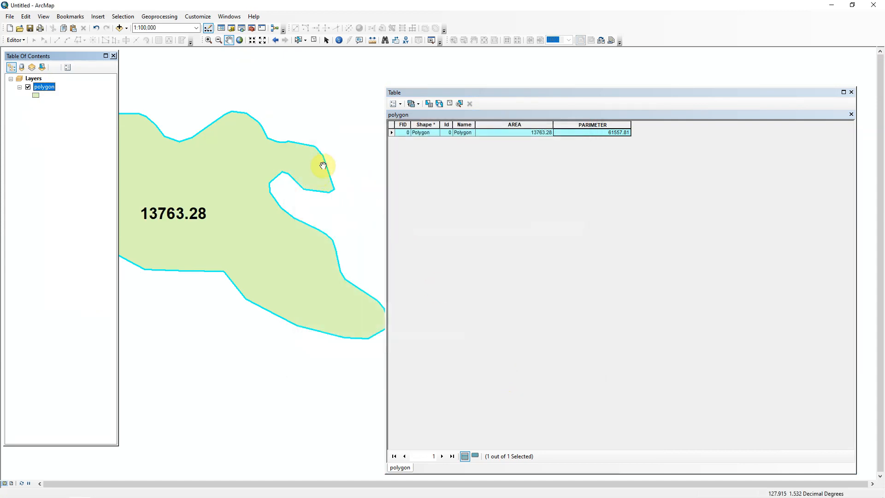
pyautogui.scroll(3, 323, 164)
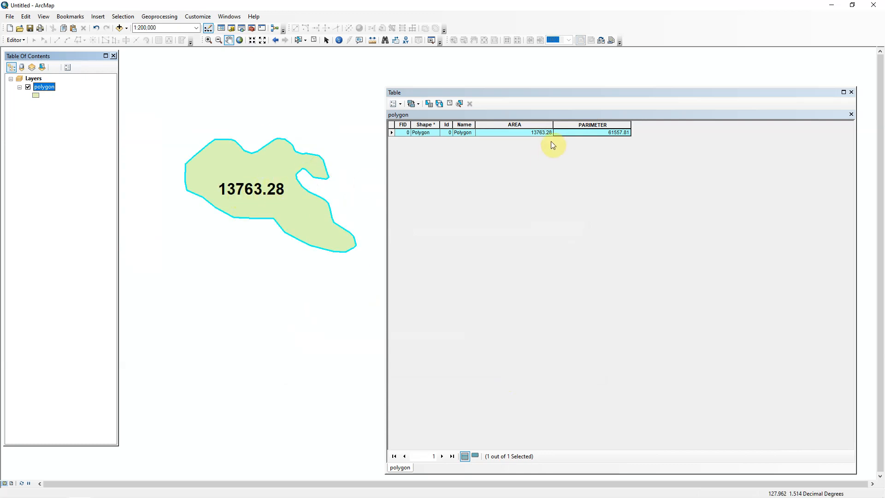
pyautogui.click(550, 135)
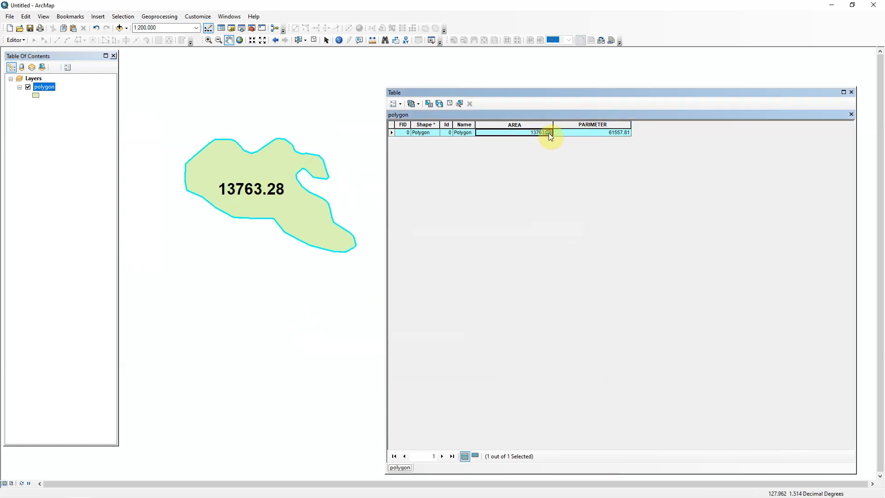
# Change the polygon layer's label field to PARIMETER and compare the label with the table value
pyautogui.rightClick(44, 90)
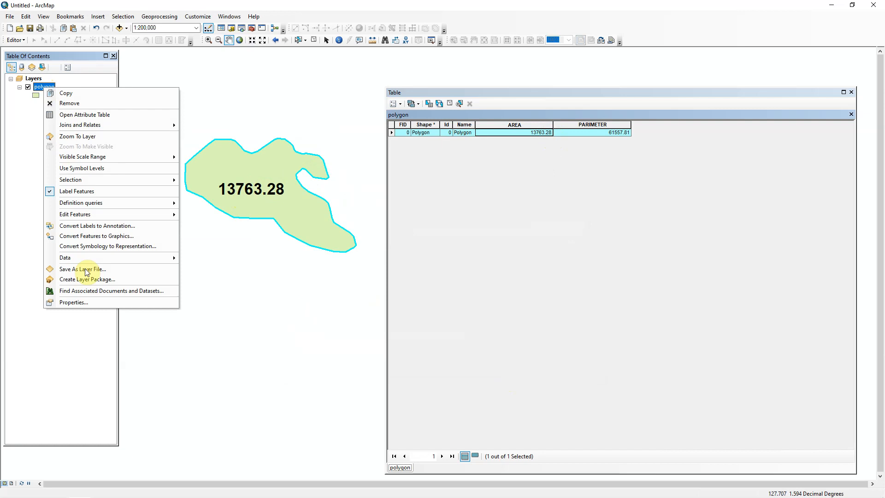
pyautogui.click(95, 304)
pyautogui.click(381, 231)
pyautogui.click(383, 262)
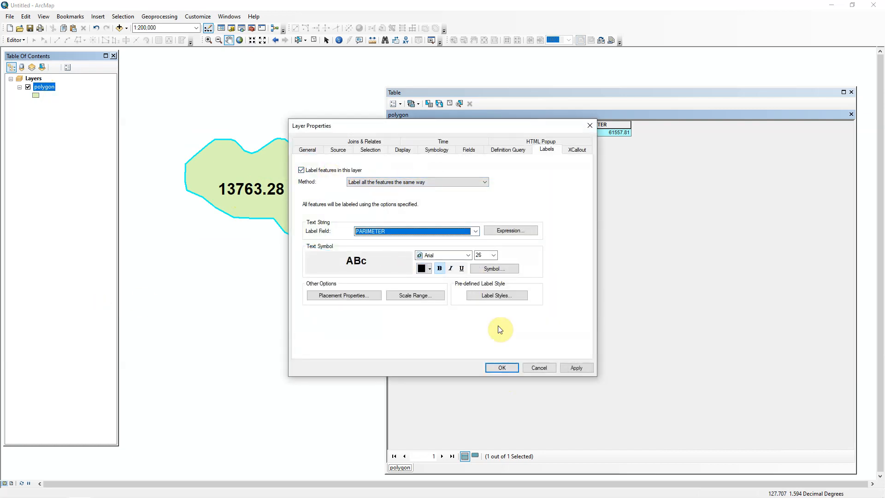
pyautogui.click(510, 369)
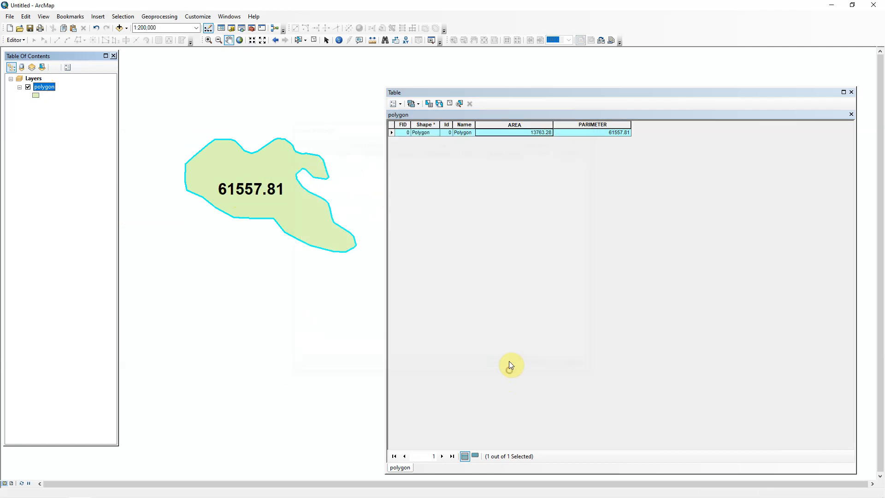
pyautogui.click(616, 134)
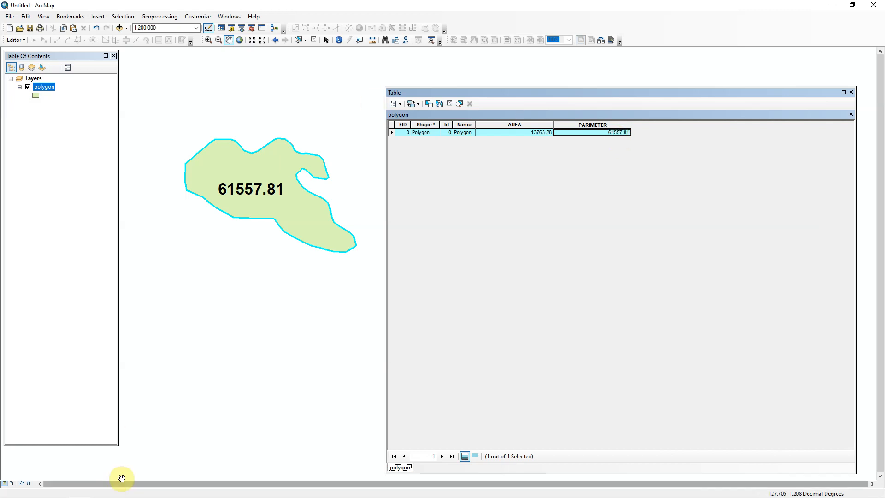
# Switch to the Word document and enter THANKS followed by a string of commas in a new bottom row of the title table
pyautogui.click(103, 489)
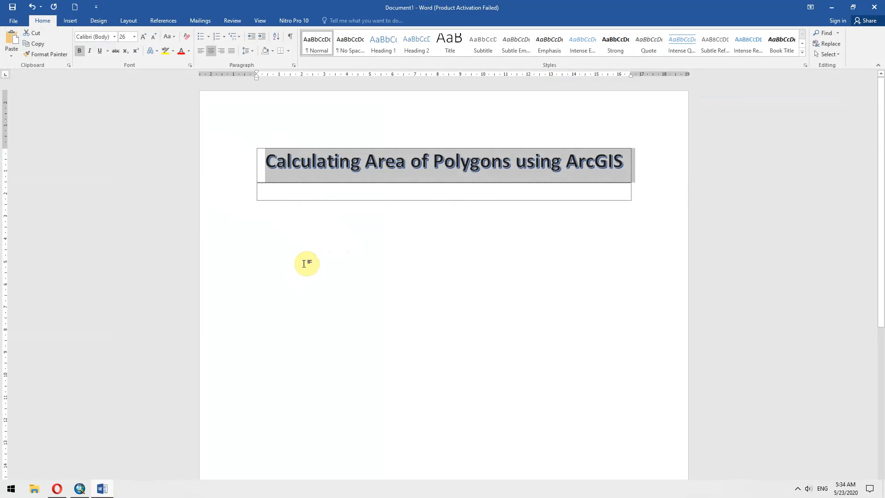
pyautogui.click(326, 223)
pyautogui.doubleClick(287, 226)
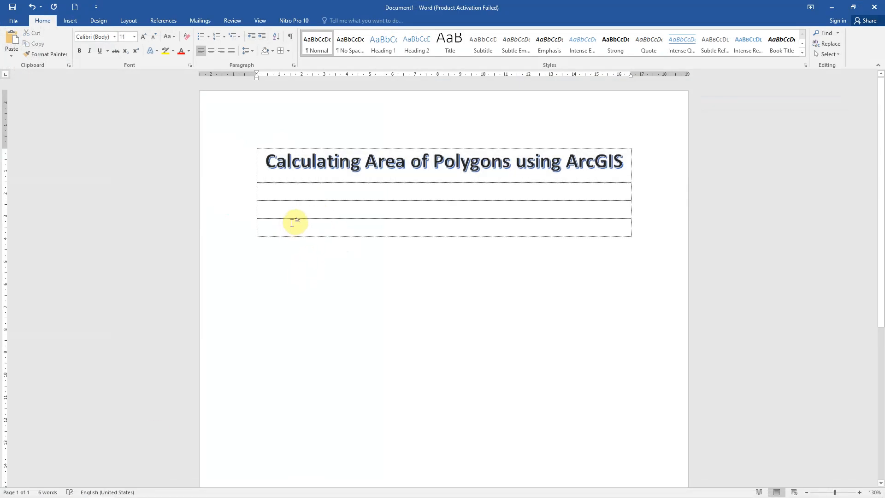
pyautogui.write('T')
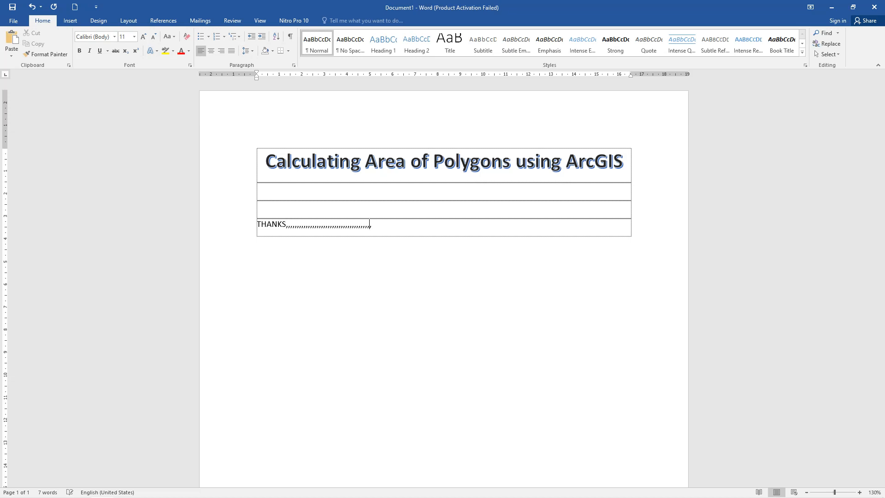
# Apply the white-filled text effect with a glowing light blue outline to the word THANKS and its first comma in the bottom row
pyautogui.moveTo(261, 225); pyautogui.dragTo(290, 227)
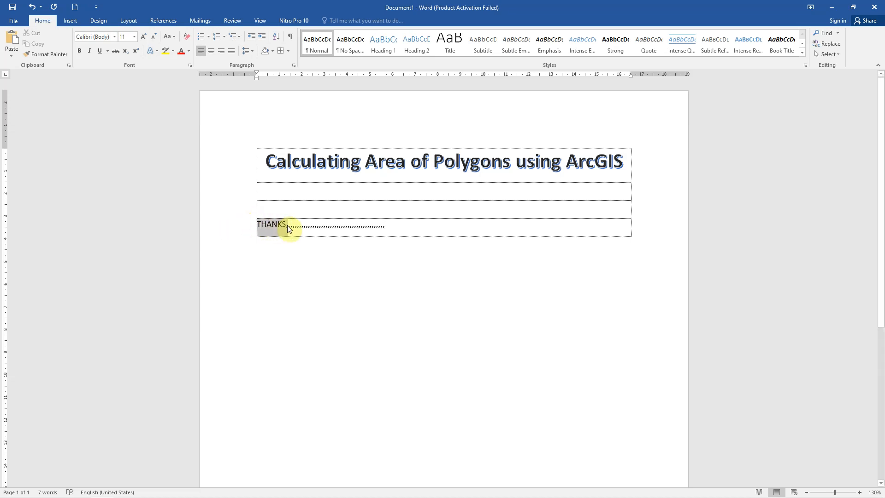
pyautogui.click(151, 51)
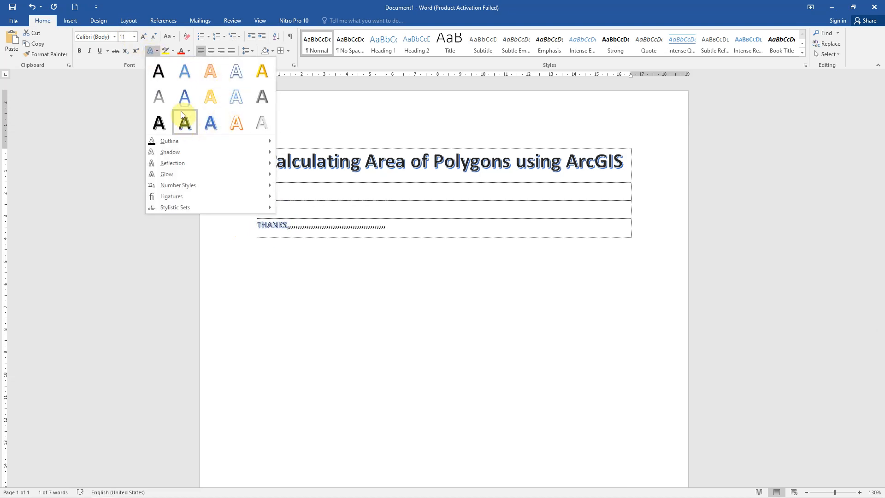
pyautogui.click(236, 95)
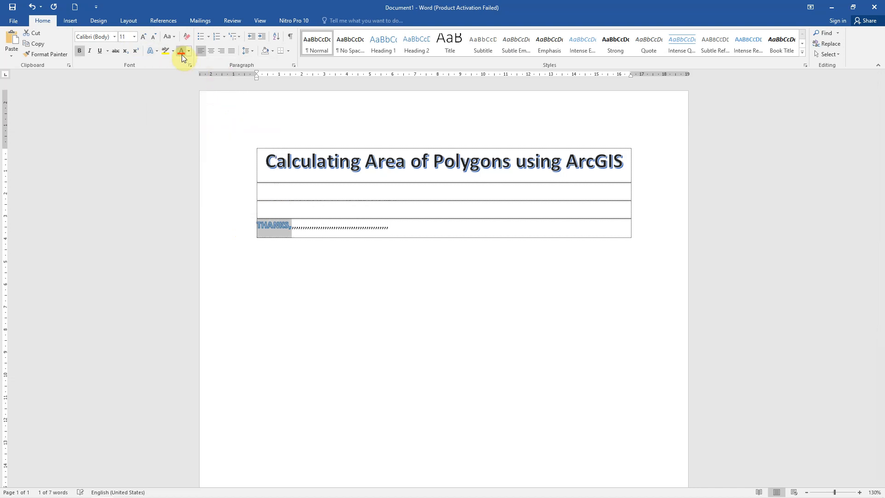
# Enlarge the selected THANKS text to font size 110
pyautogui.doubleClick(146, 36)
pyautogui.doubleClick(146, 36)
pyautogui.click(146, 36)
pyautogui.doubleClick(146, 37)
pyautogui.doubleClick(146, 36)
pyautogui.doubleClick(147, 37)
pyautogui.doubleClick(146, 36)
pyautogui.click(146, 37)
pyautogui.click(147, 36)
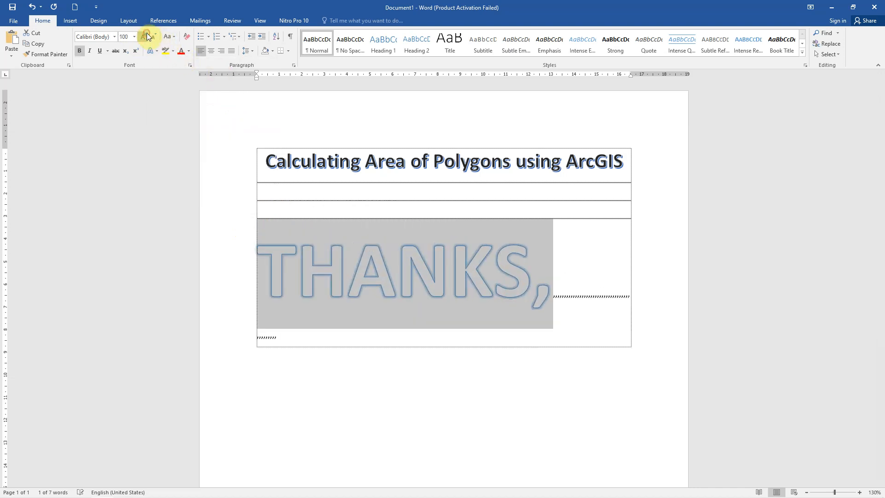
pyautogui.click(147, 37)
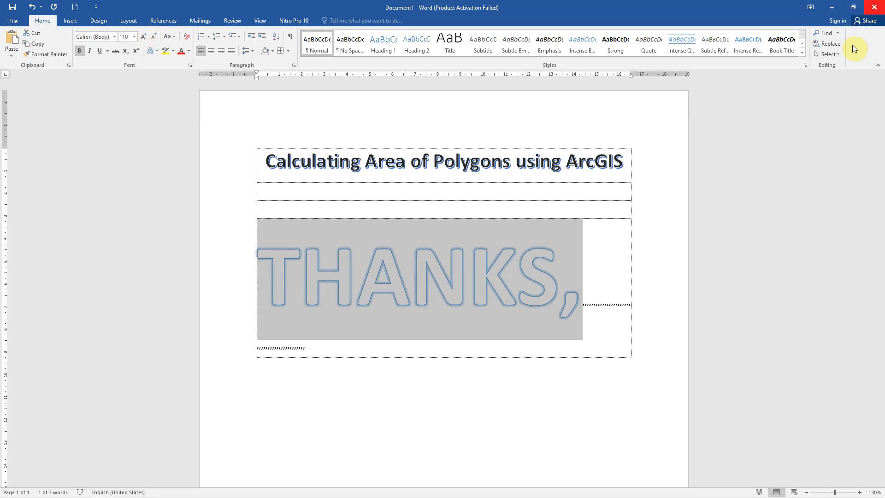
pyautogui.click(798, 487)
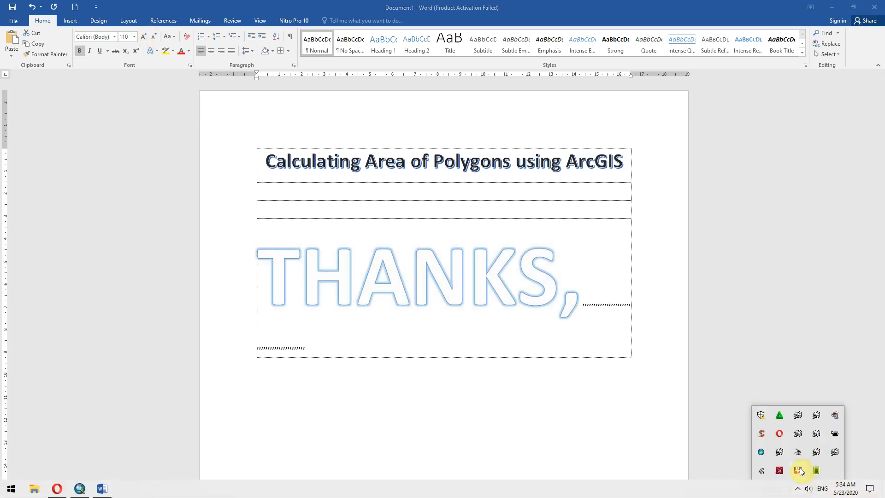